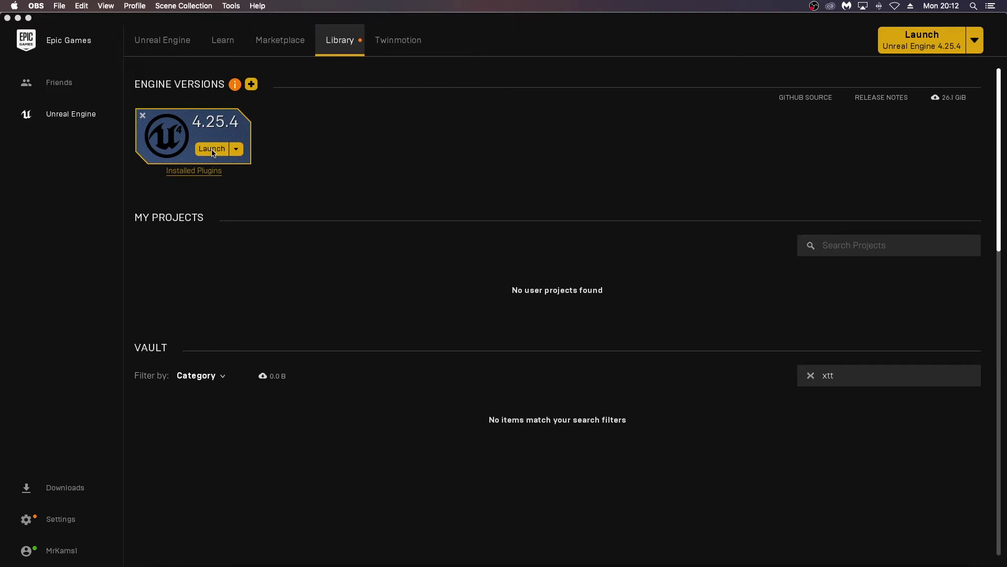
Launch Unreal Engine 4.25.4 and start a Games project based on the First Person template.
{"action": "left_click", "coordinate": [213, 153]}
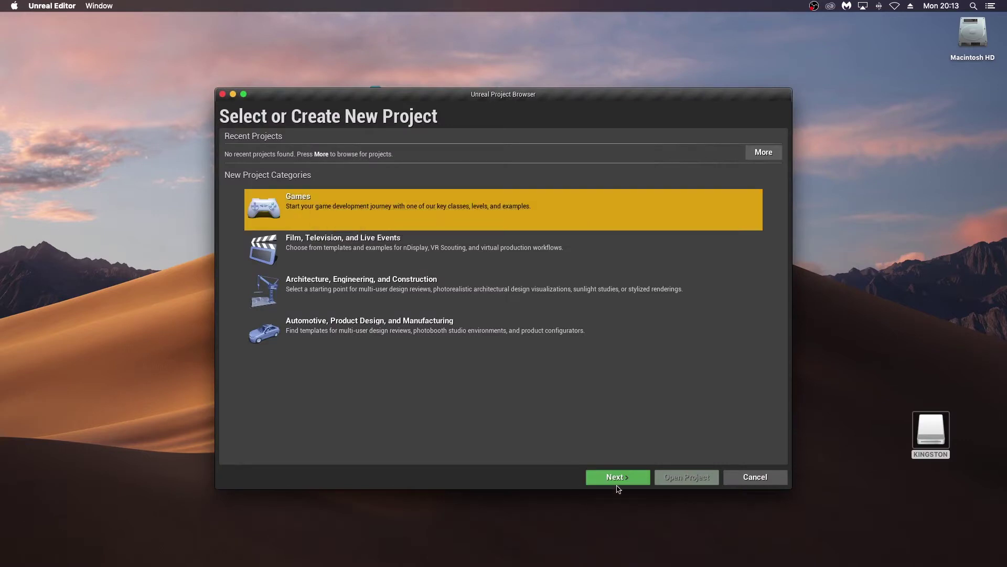
{"action": "left_click", "coordinate": [616, 478]}
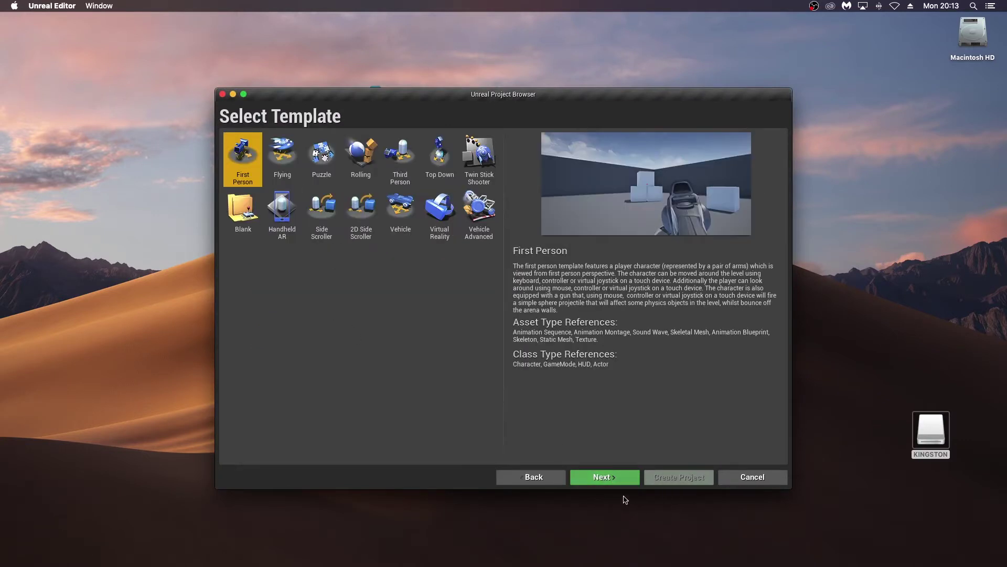
{"action": "left_click", "coordinate": [613, 478]}
Create the project with starter content under the name MyProject4 and dismiss the Xcode notification.
{"action": "left_click", "coordinate": [543, 241]}
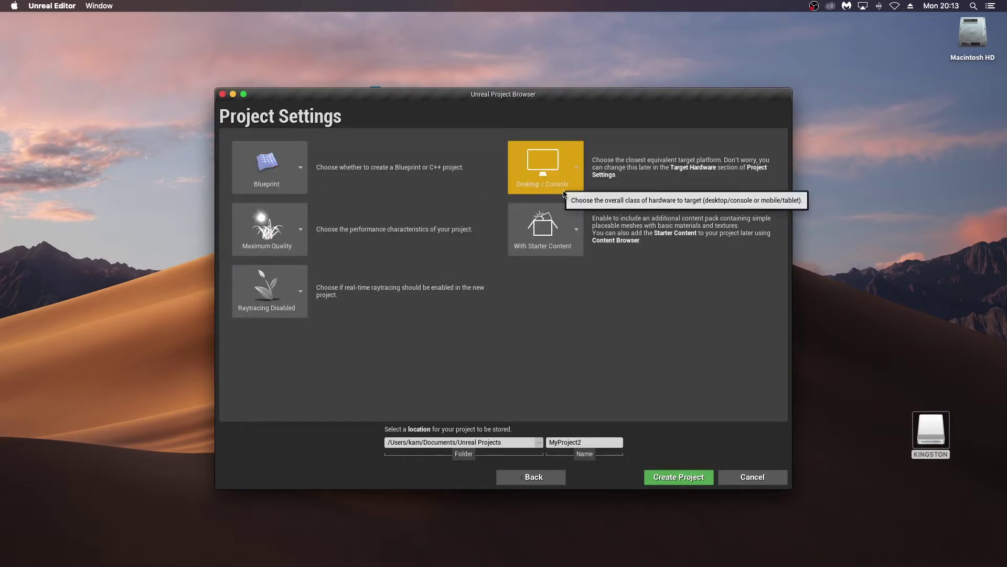
{"action": "left_click", "coordinate": [590, 445]}
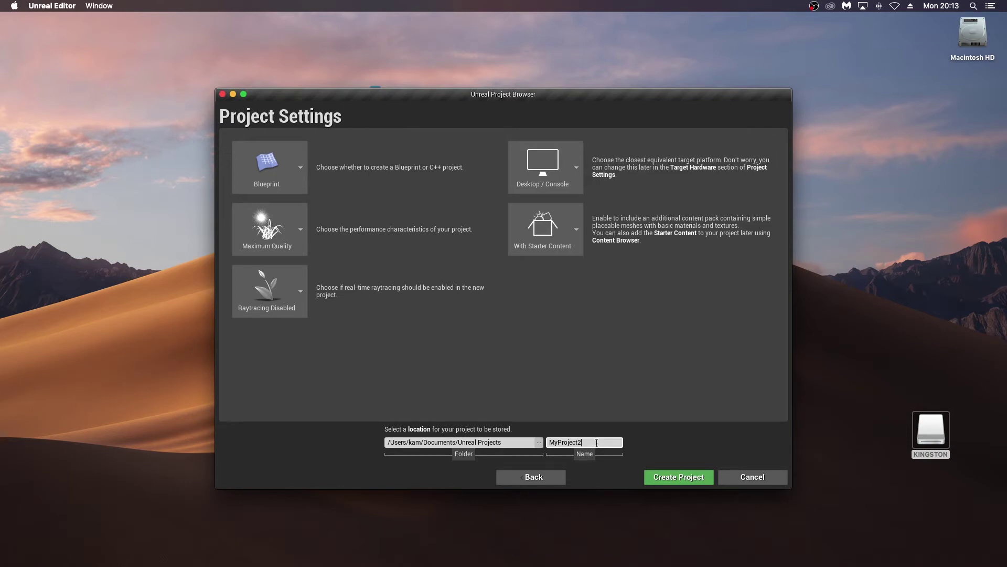
{"action": "key", "text": "BackSpace"}
{"action": "type", "text": "4"}
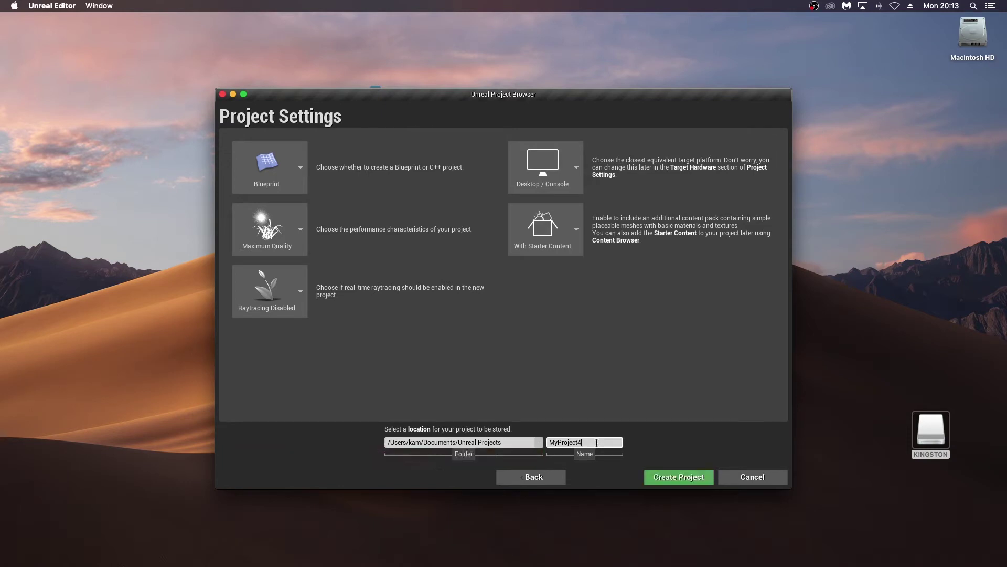
{"action": "left_click", "coordinate": [686, 478]}
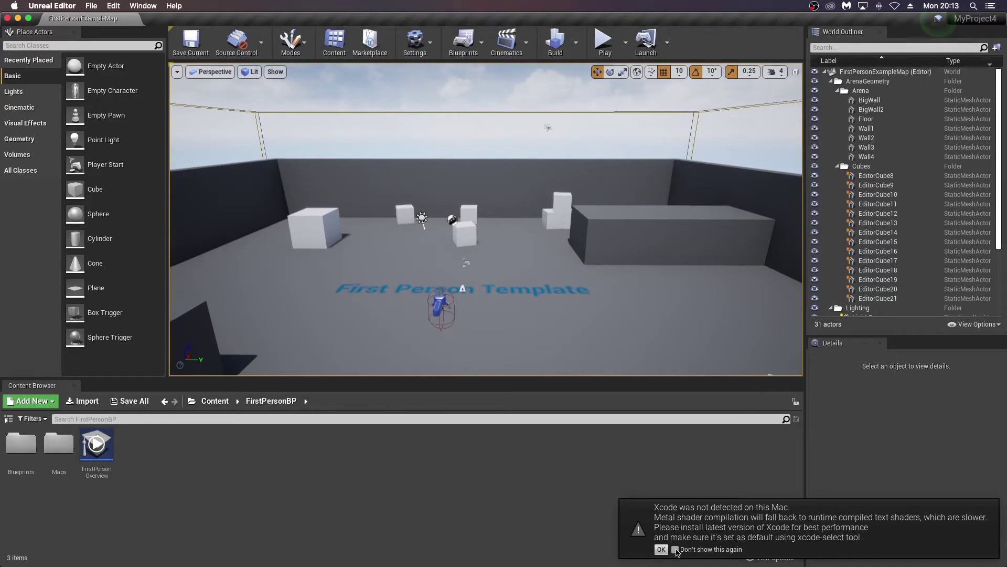
{"action": "left_click", "coordinate": [661, 549]}
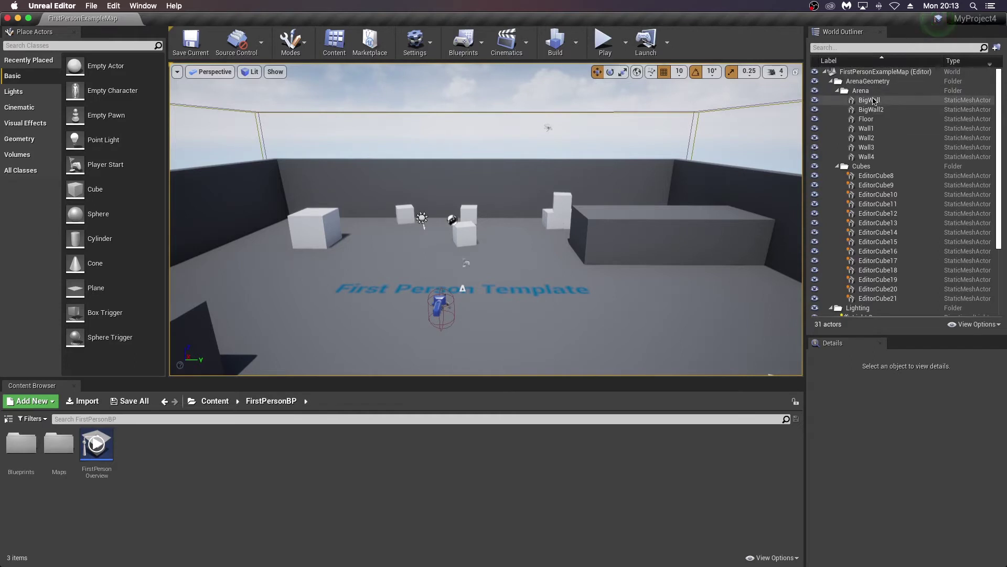
Delete BigWall, BigWall2 and Wall1 through Wall4 from the arena, keeping the Floor.
{"action": "left_click_drag", "start_coordinate": [869, 102], "coordinate": [868, 108]}
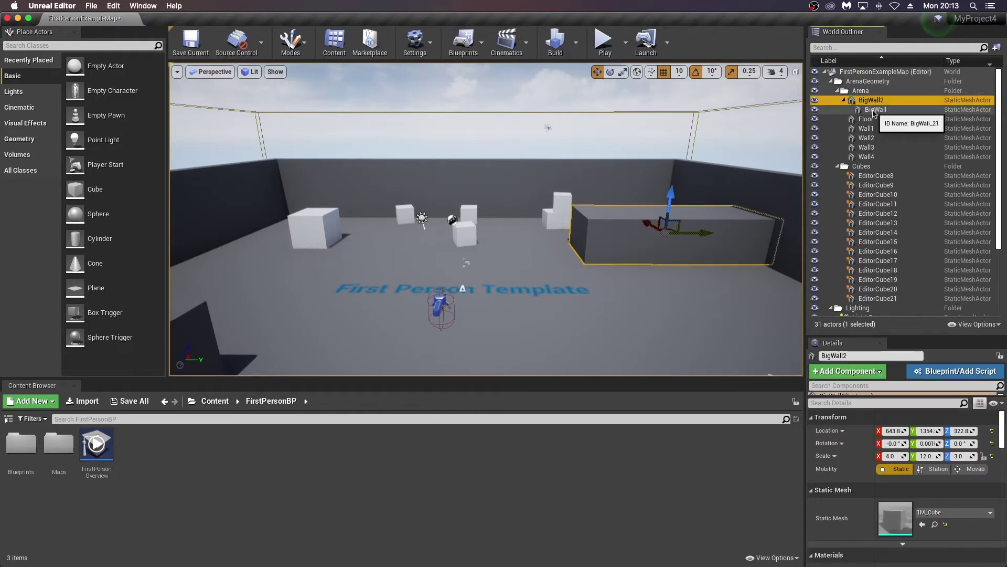
{"action": "left_click", "coordinate": [875, 110], "text": "shift"}
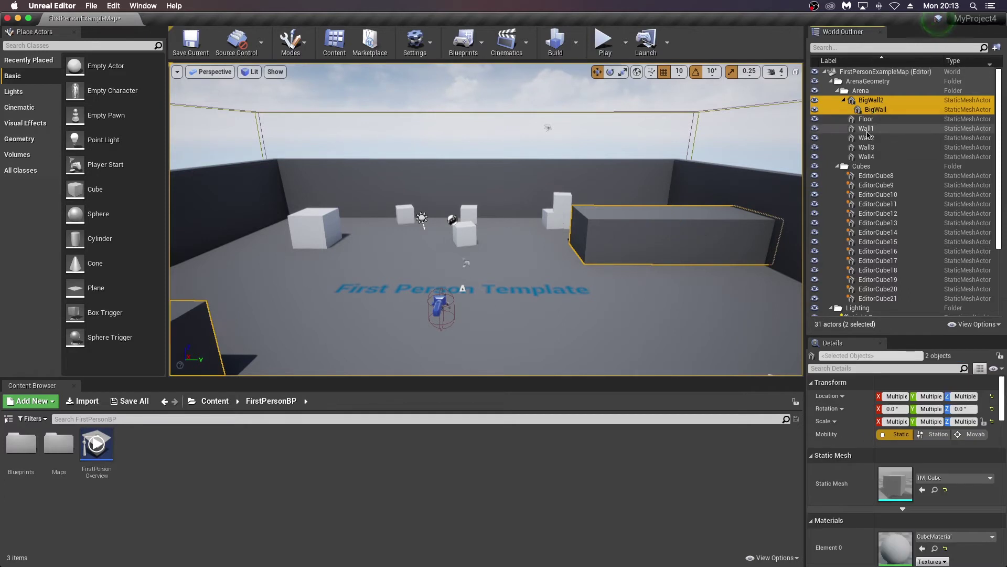
{"action": "left_click", "coordinate": [867, 129], "text": "ctrl"}
{"action": "left_click", "coordinate": [867, 138], "text": "ctrl"}
{"action": "left_click", "coordinate": [867, 148], "text": "ctrl"}
{"action": "left_click", "coordinate": [871, 157], "text": "ctrl"}
{"action": "key", "text": "Delete"}
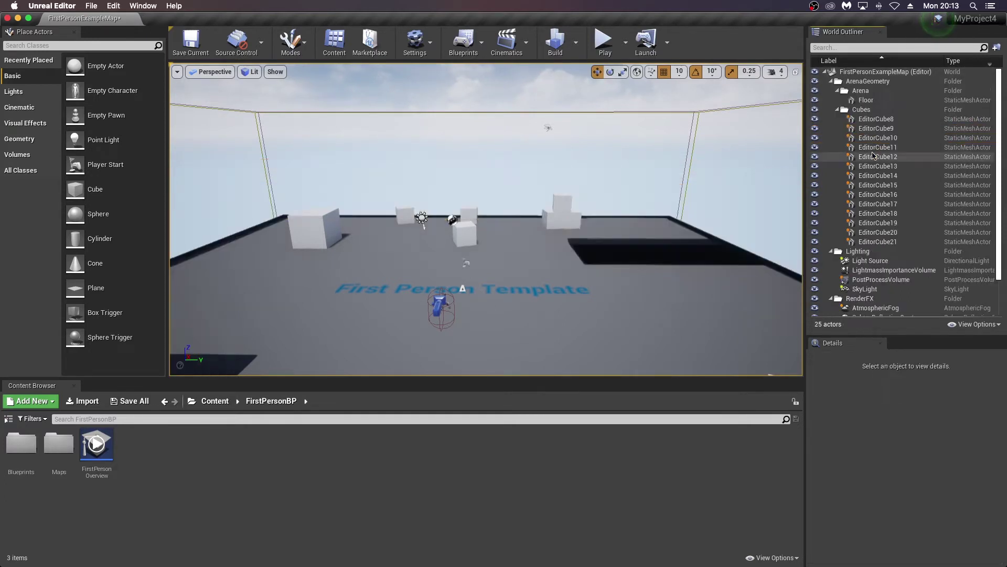
Delete all the cubes in the Cubes folder, EditorCube8 through EditorCube21.
{"action": "left_click", "coordinate": [875, 119]}
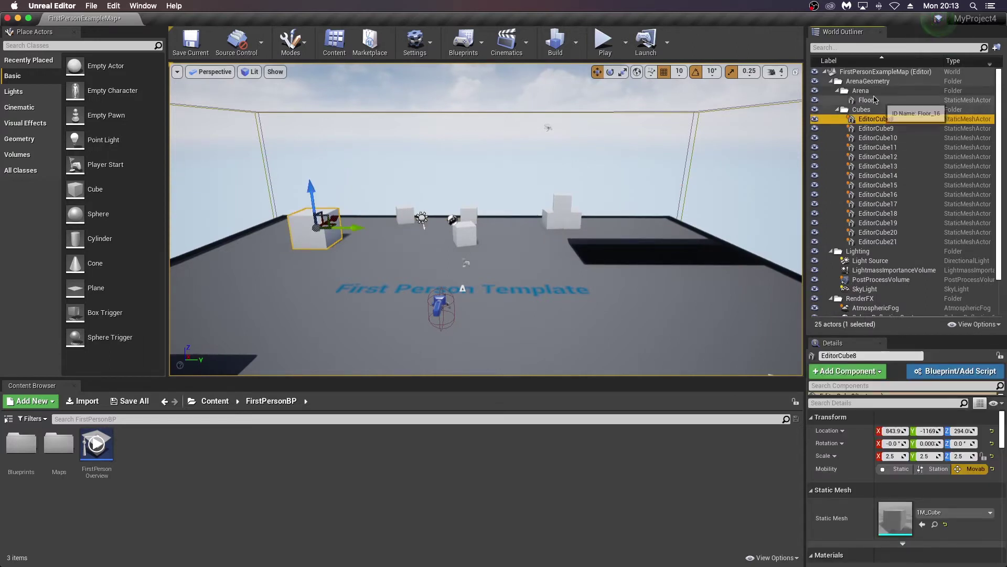
{"action": "left_click", "coordinate": [878, 242], "text": "ctrl"}
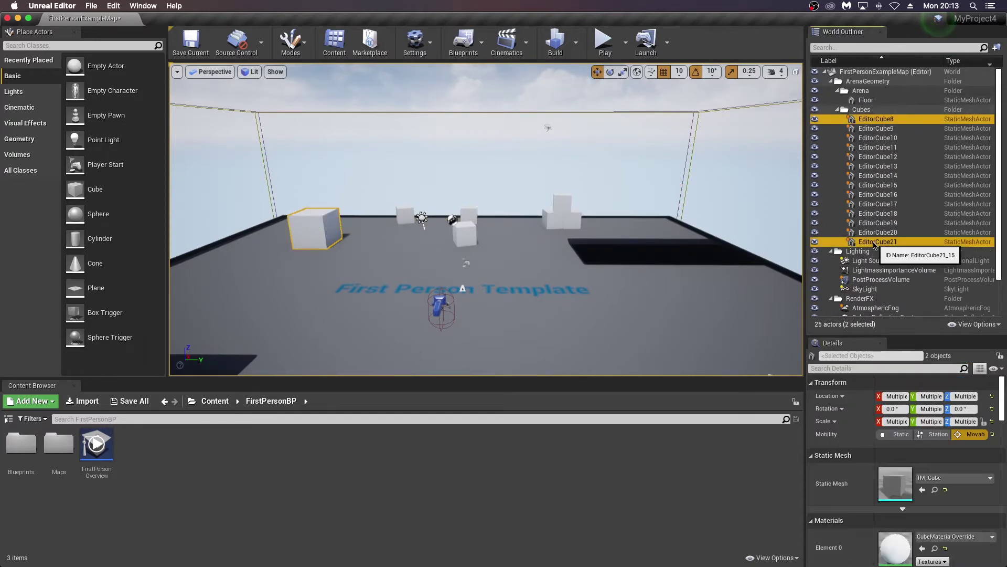
{"action": "left_click", "coordinate": [882, 131], "text": "shift"}
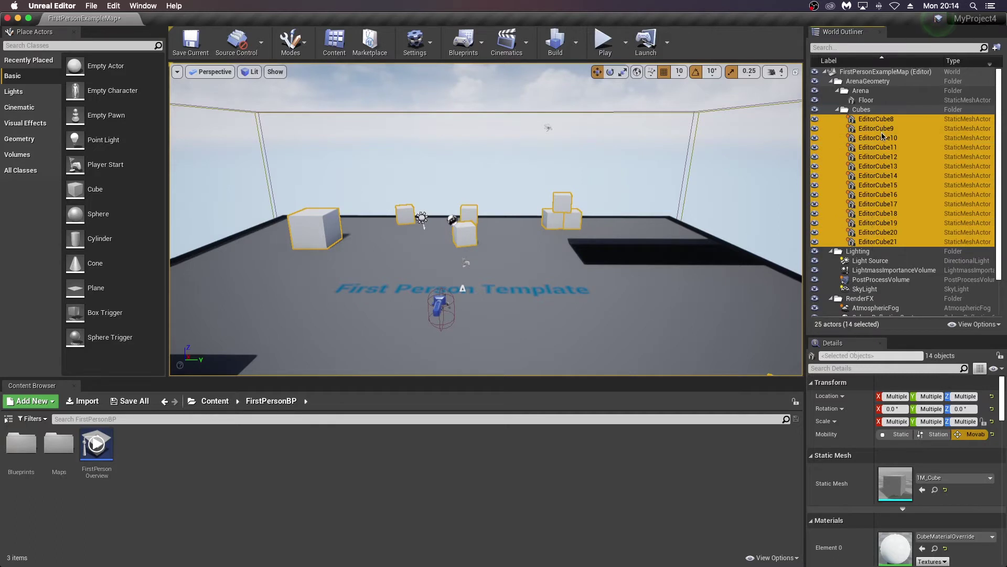
{"action": "key", "text": "Delete"}
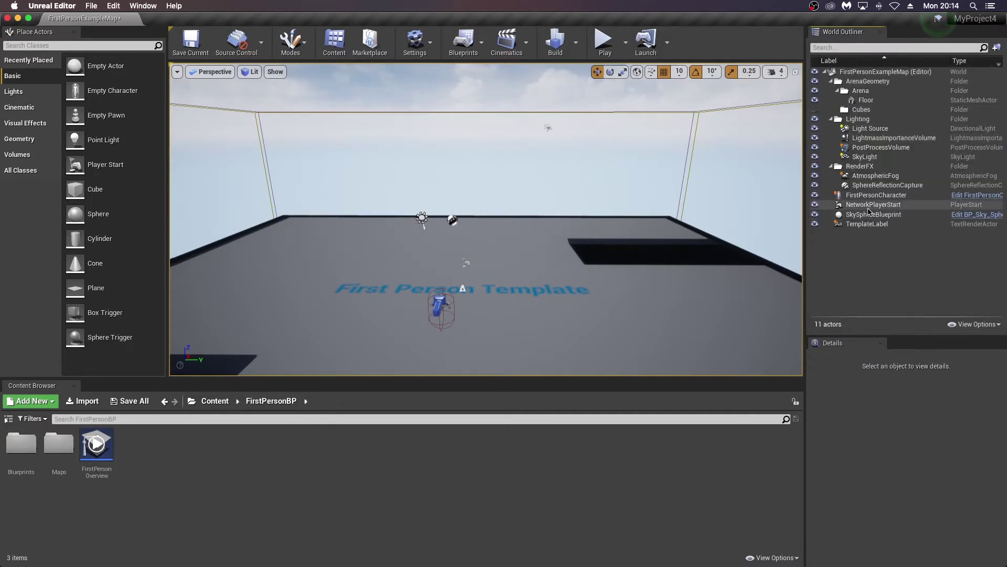
Delete the NetworkPlayerStart, TemplateLabel and SphereReflectionCapture actors from the level.
{"action": "left_click", "coordinate": [870, 206]}
{"action": "key", "text": "Delete"}
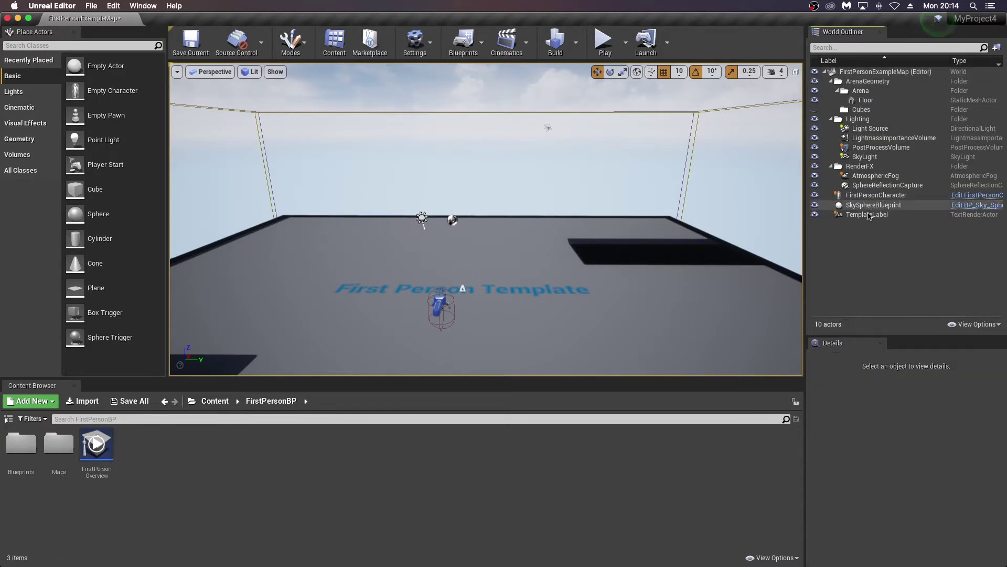
{"action": "left_click", "coordinate": [868, 215]}
{"action": "key", "text": "Delete"}
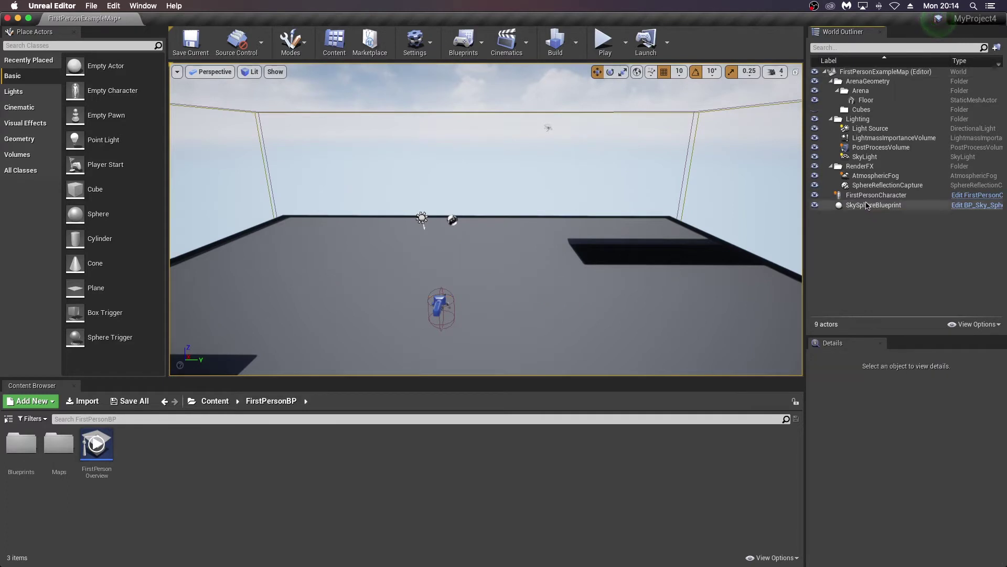
{"action": "left_click", "coordinate": [868, 185]}
{"action": "key", "text": "Delete"}
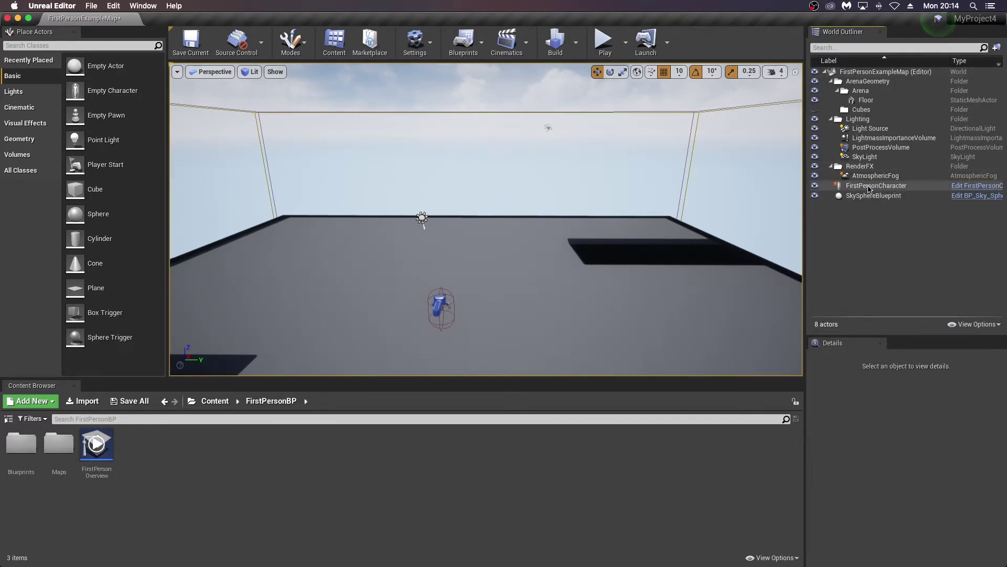
Create a new landscape in Landscape mode using the M_Rock_Basalt material and the default size settings.
{"action": "right_click_drag", "start_coordinate": [503, 259], "coordinate": [538, 248]}
{"action": "left_click", "coordinate": [292, 41]}
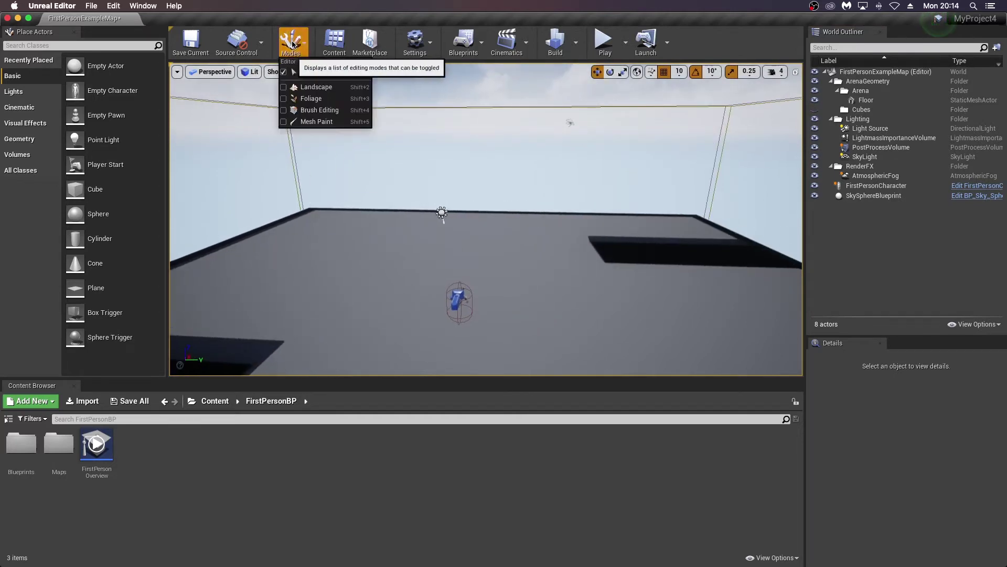
{"action": "left_click", "coordinate": [303, 89]}
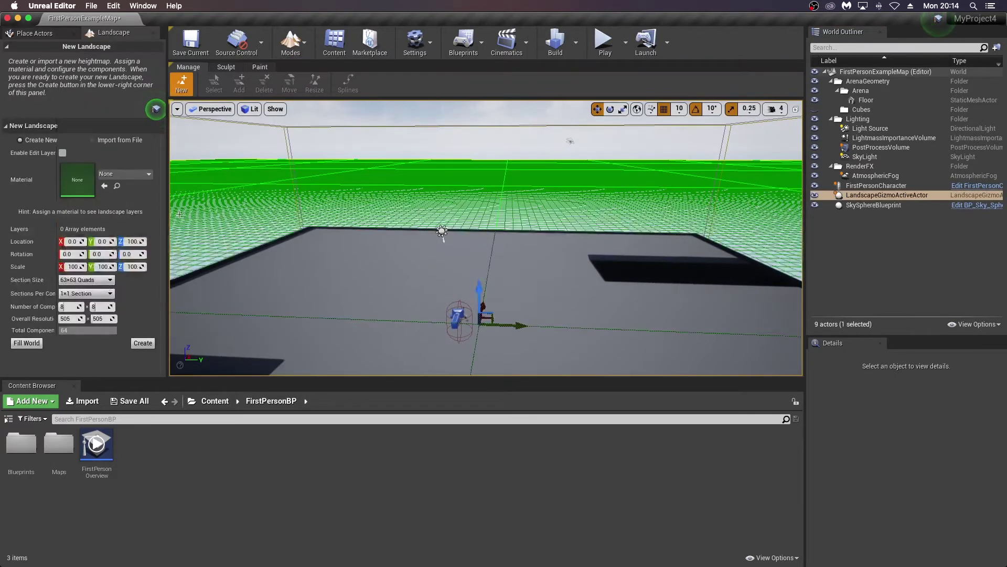
{"action": "left_click", "coordinate": [128, 174]}
{"action": "left_click", "coordinate": [128, 277]}
{"action": "type", "text": "rock"}
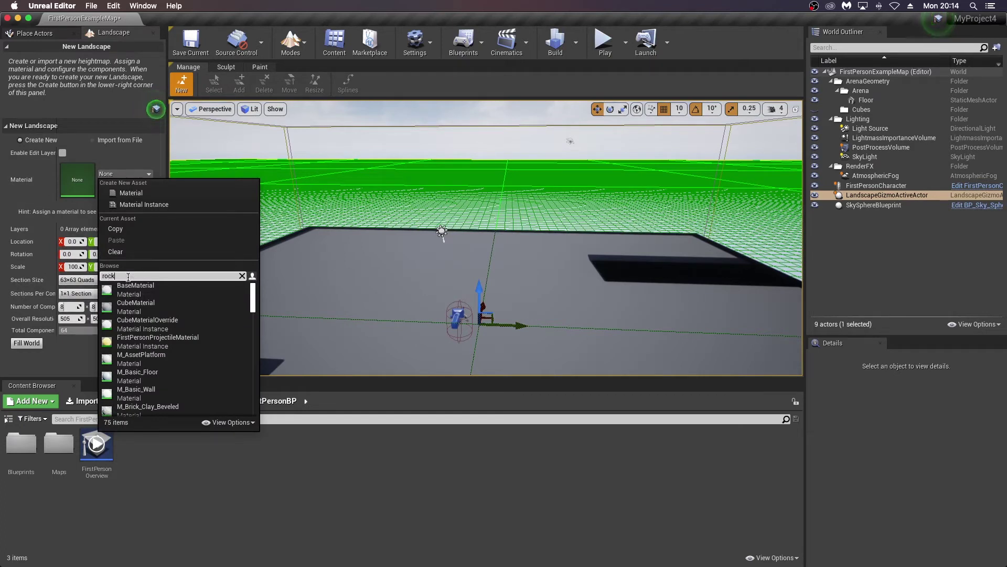
{"action": "left_click", "coordinate": [137, 293]}
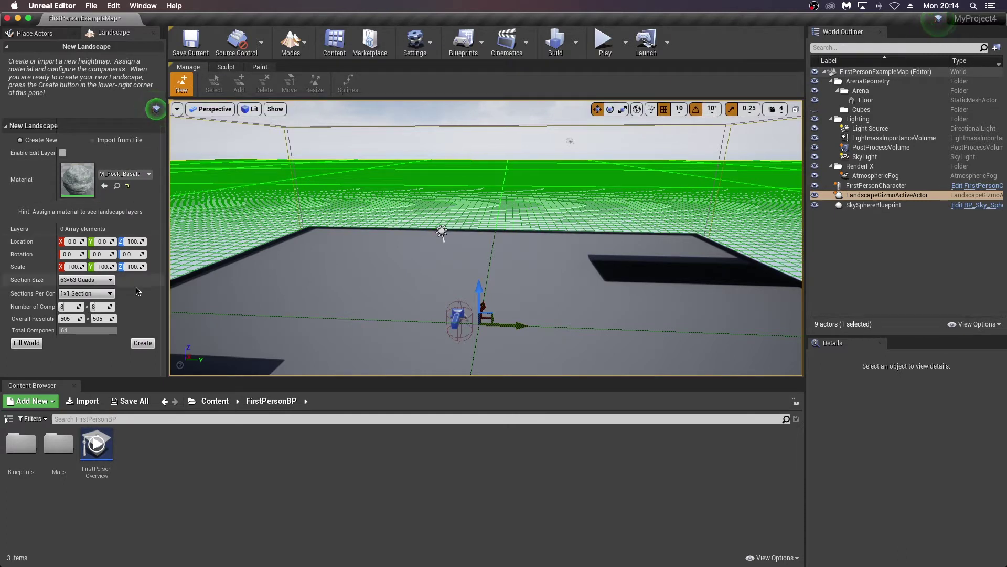
{"action": "left_click", "coordinate": [143, 342]}
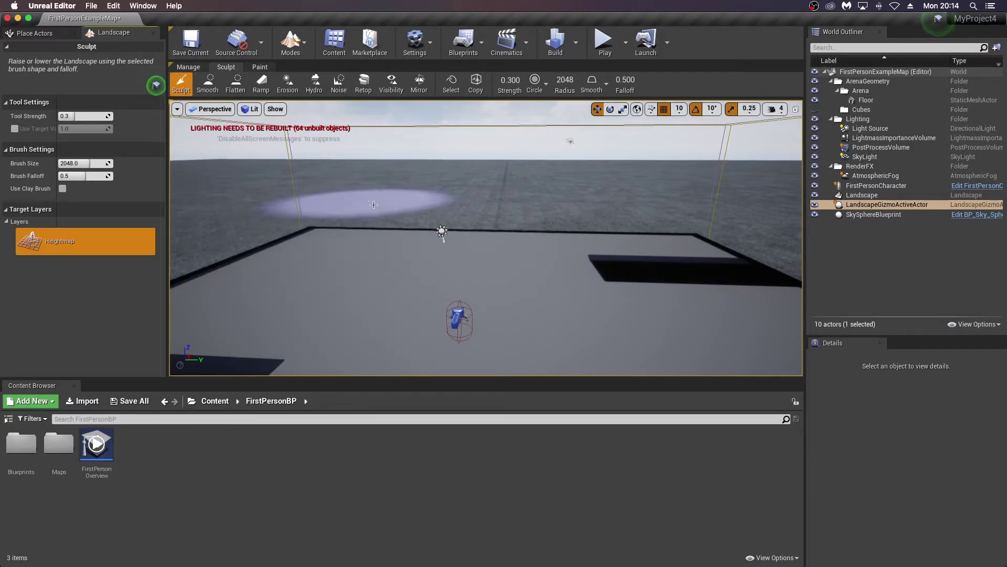
{"action": "right_click_drag", "start_coordinate": [374, 206], "coordinate": [389, 177]}
{"action": "left_click_drag", "start_coordinate": [389, 176], "coordinate": [389, 176]}
{"action": "key", "text": "ctrl+z"}
{"action": "key", "text": "ctrl+y"}
{"action": "key", "text": "ctrl+z"}
Sculpt raised terrain around the floor's edges, reducing the brush size to 1582, to give the floor an irregular pond-like outline.
{"action": "key", "text": "f"}
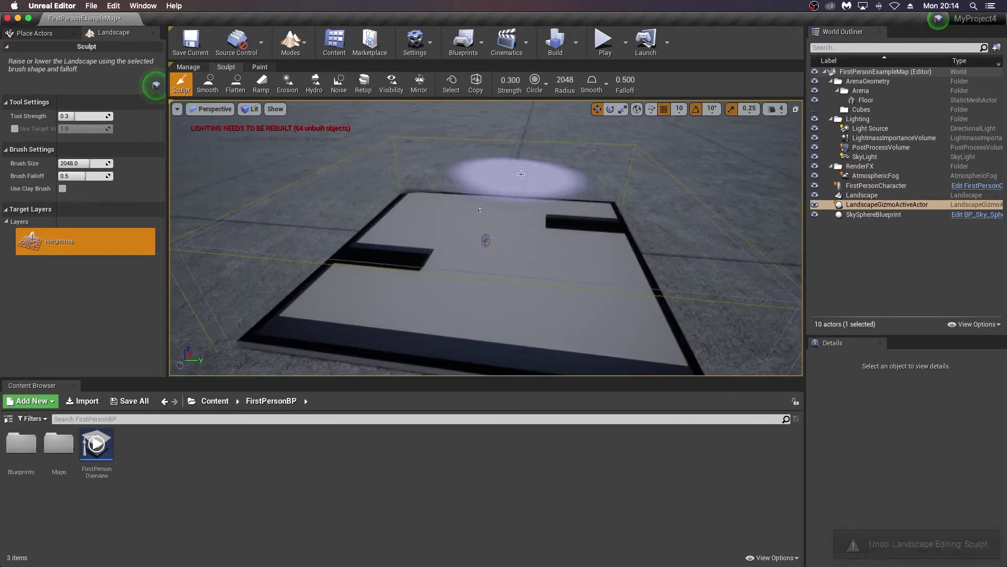
{"action": "mouse_move", "coordinate": [525, 176]}
{"action": "left_mouse_down"}
{"action": "mouse_move", "coordinate": [585, 203]}
{"action": "mouse_move", "coordinate": [652, 292]}
{"action": "left_mouse_up"}
{"action": "scroll", "coordinate": [663, 337], "scroll_direction": "down", "scroll_amount": 3}
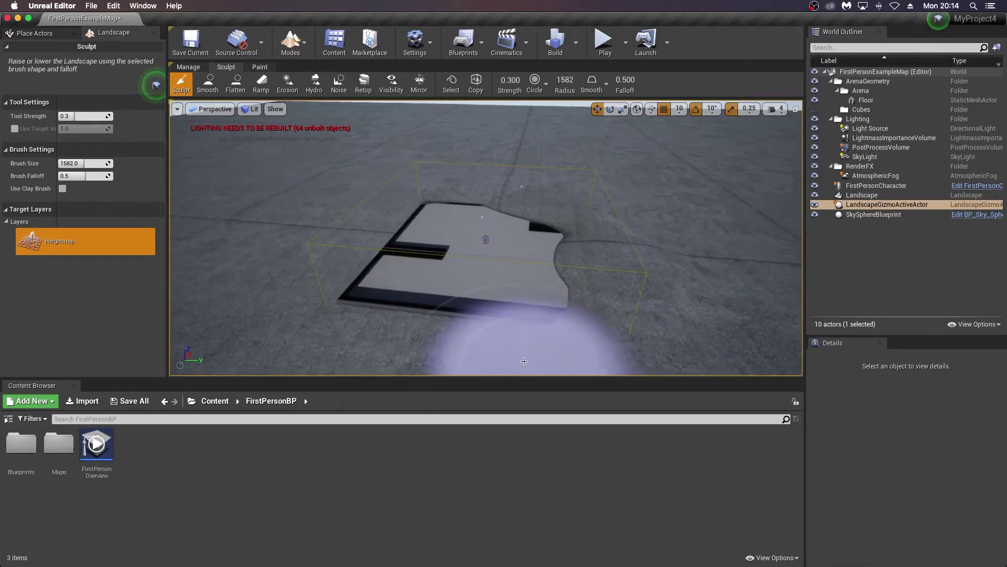
{"action": "mouse_move", "coordinate": [333, 330]}
{"action": "left_mouse_down"}
{"action": "mouse_move", "coordinate": [315, 275]}
{"action": "mouse_move", "coordinate": [378, 221]}
{"action": "left_mouse_up"}
{"action": "right_click_drag", "start_coordinate": [378, 221], "coordinate": [386, 215]}
{"action": "scroll", "coordinate": [292, 270], "scroll_direction": "down", "scroll_amount": 5}
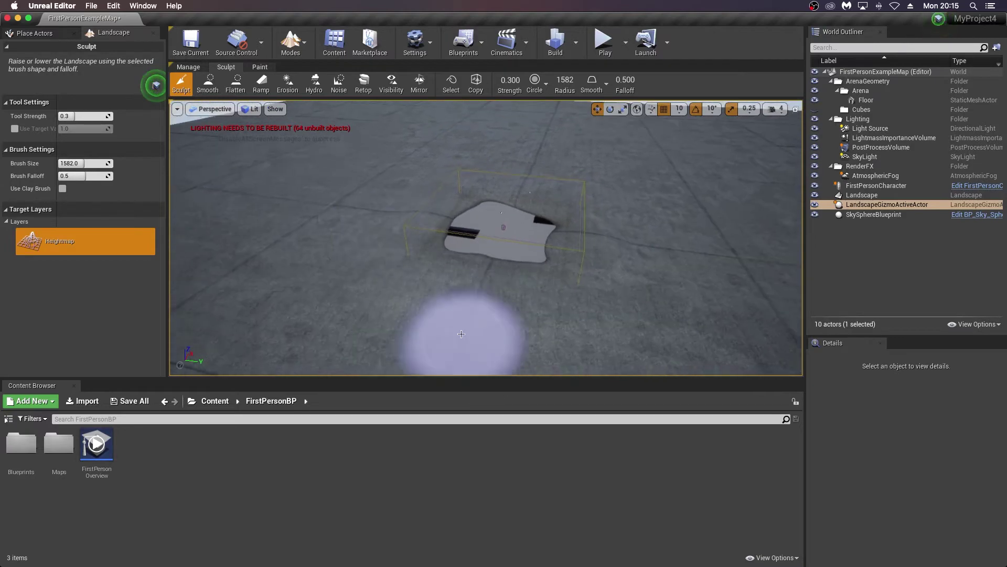
Increase the landscape brush size to 2018 and switch to the Erosion tool.
{"action": "key", "text": "bracketright"}
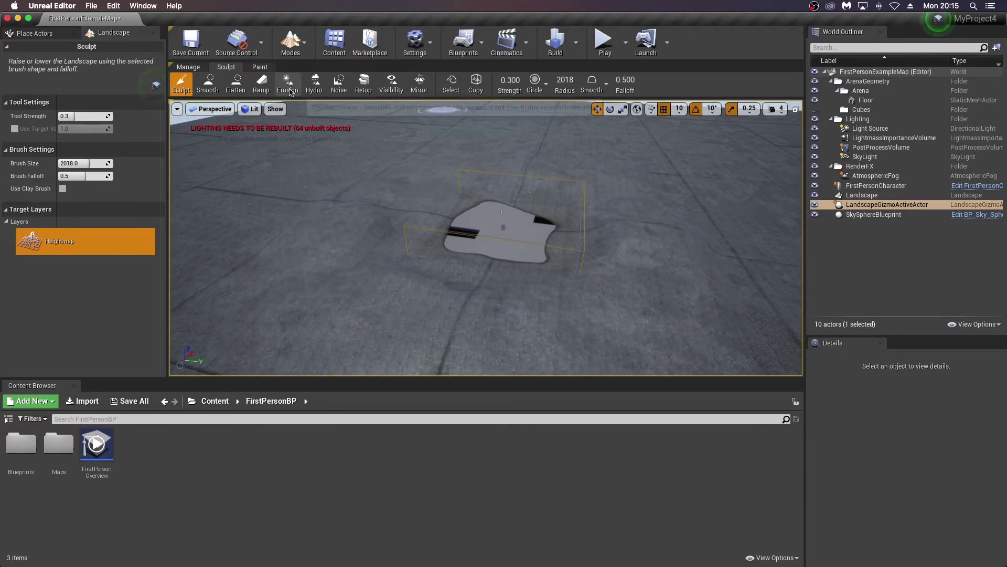
{"action": "left_click", "coordinate": [288, 84]}
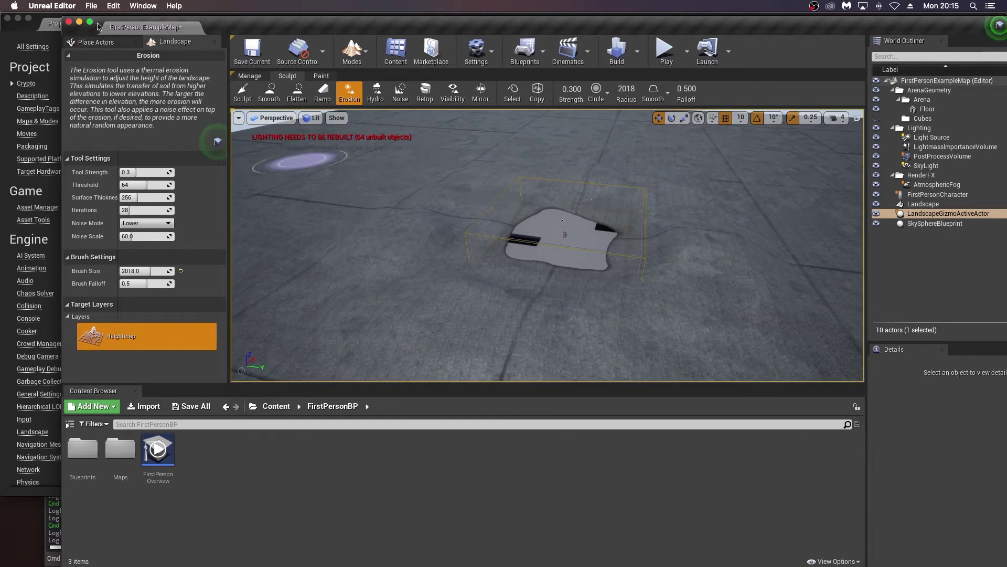
{"action": "left_click_drag", "start_coordinate": [97, 27], "coordinate": [35, 17]}
Return to Select mode and apply the M_Water_Ocean material to the Floor mesh.
{"action": "left_click", "coordinate": [866, 100]}
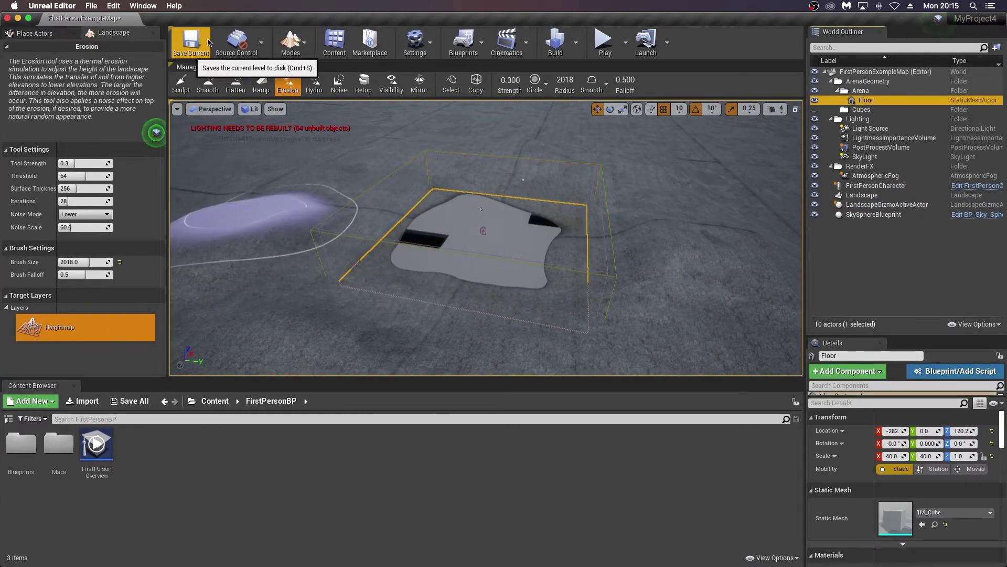
{"action": "left_click", "coordinate": [290, 42]}
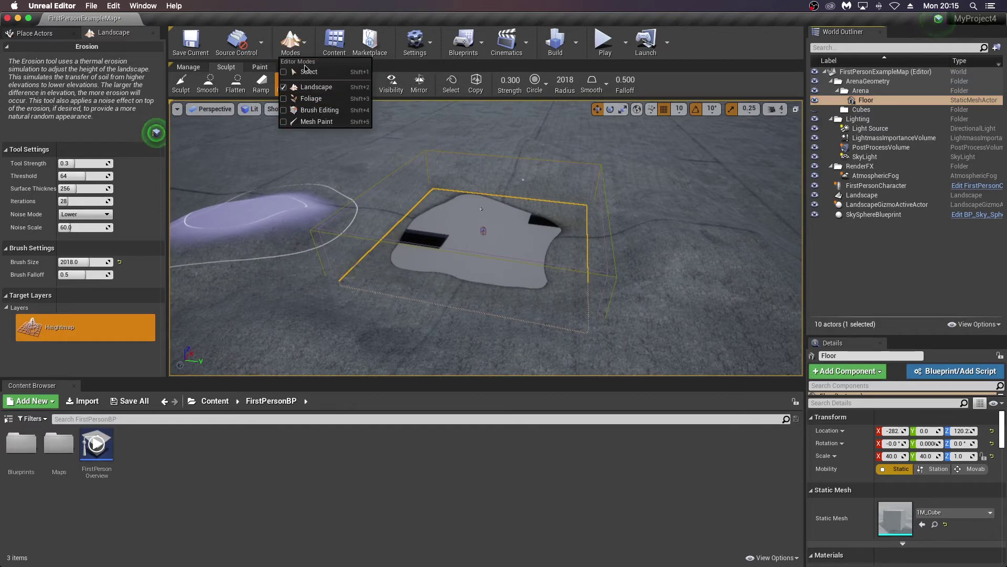
{"action": "left_click", "coordinate": [309, 72]}
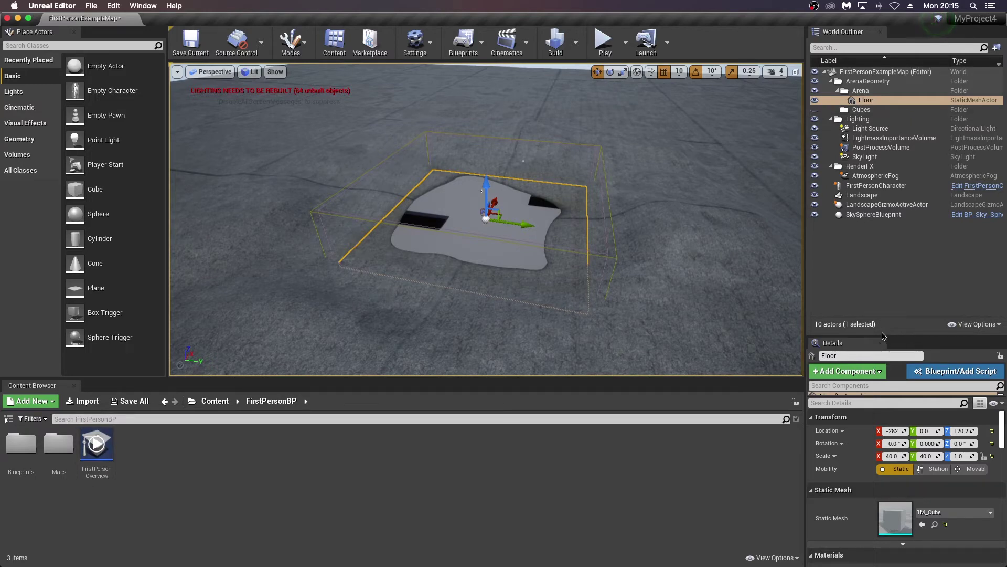
{"action": "left_click_drag", "start_coordinate": [883, 336], "coordinate": [883, 251]}
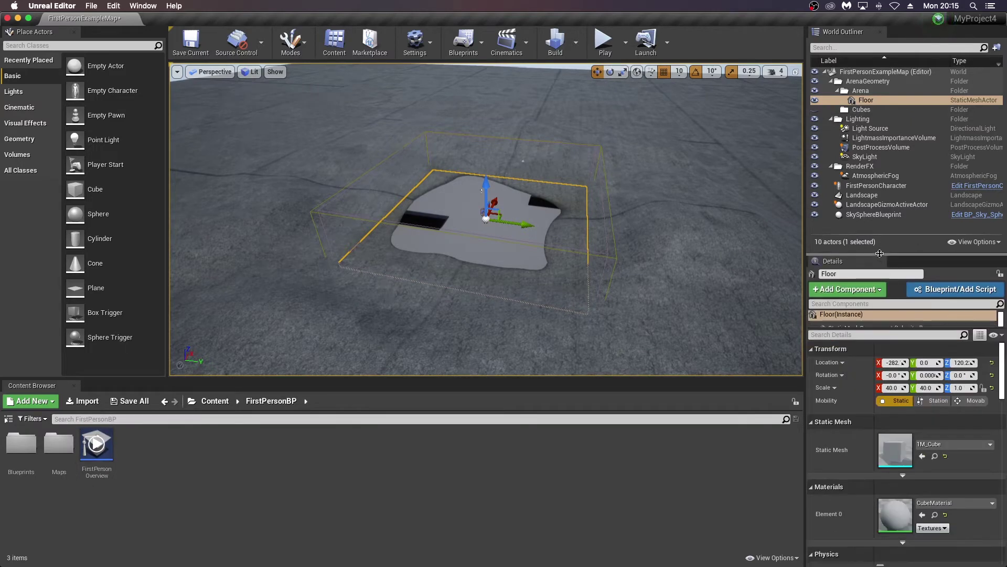
{"action": "left_click", "coordinate": [953, 501]}
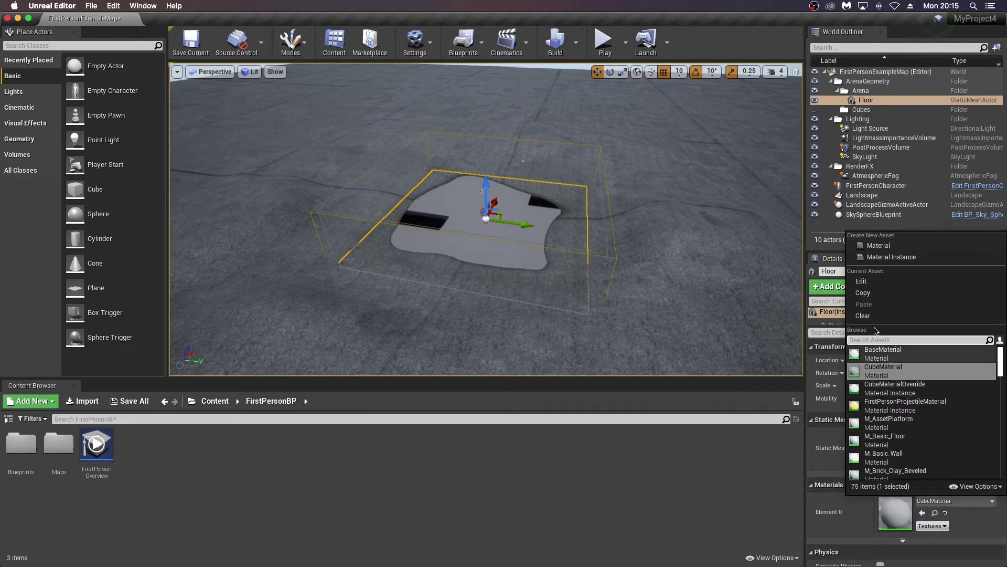
{"action": "type", "text": "oc"}
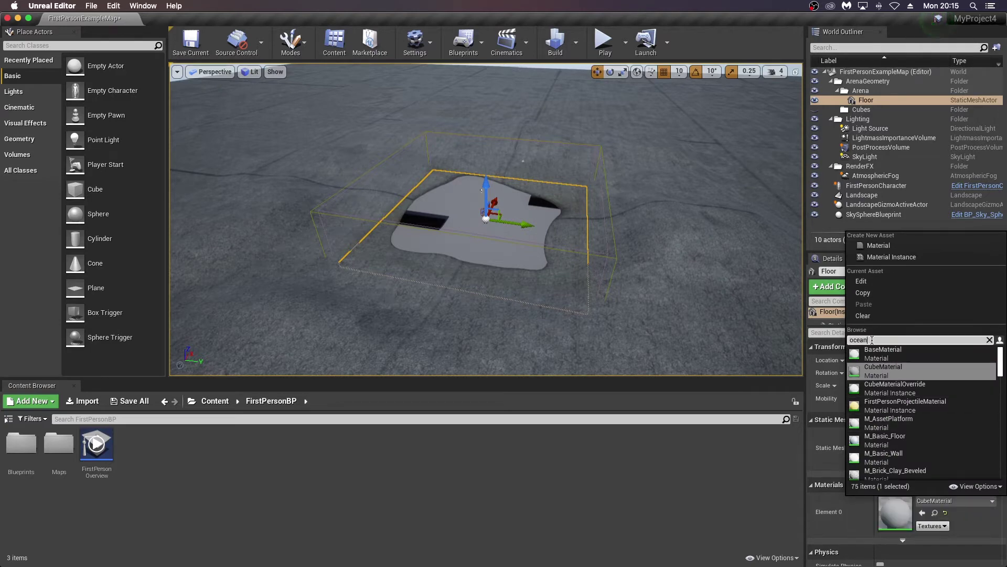
{"action": "type", "text": "ean"}
{"action": "left_click", "coordinate": [887, 353]}
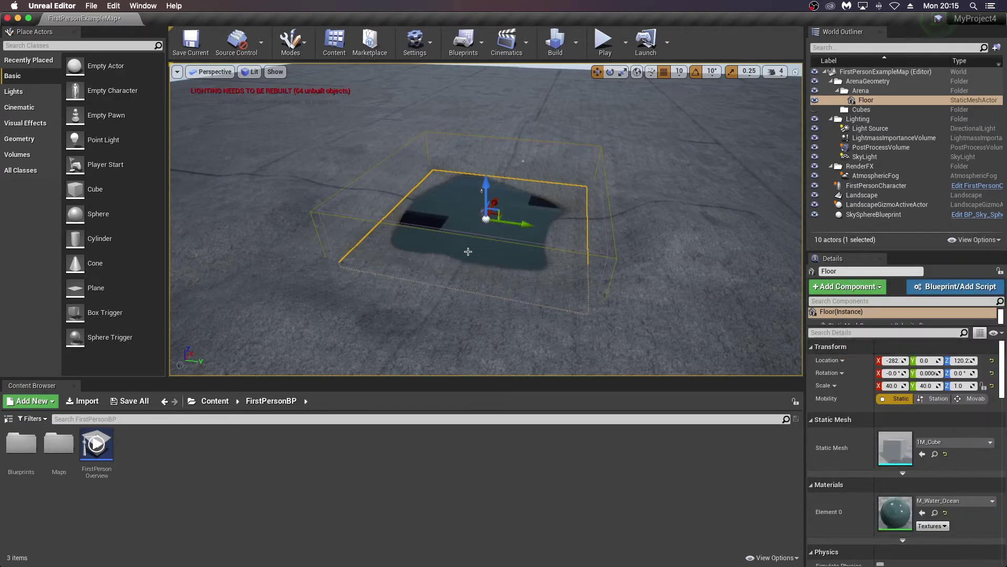
{"action": "scroll", "coordinate": [463, 237], "scroll_direction": "up", "scroll_amount": 5}
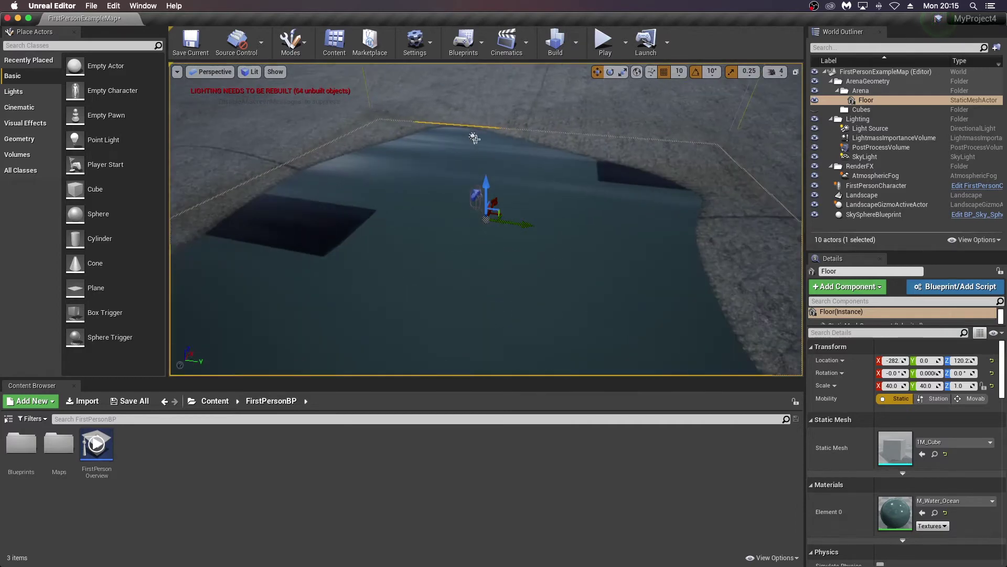
Rotate the Light Source to a steeper angle and refresh the SkySphereBlueprint material to match it.
{"action": "left_click", "coordinate": [474, 135]}
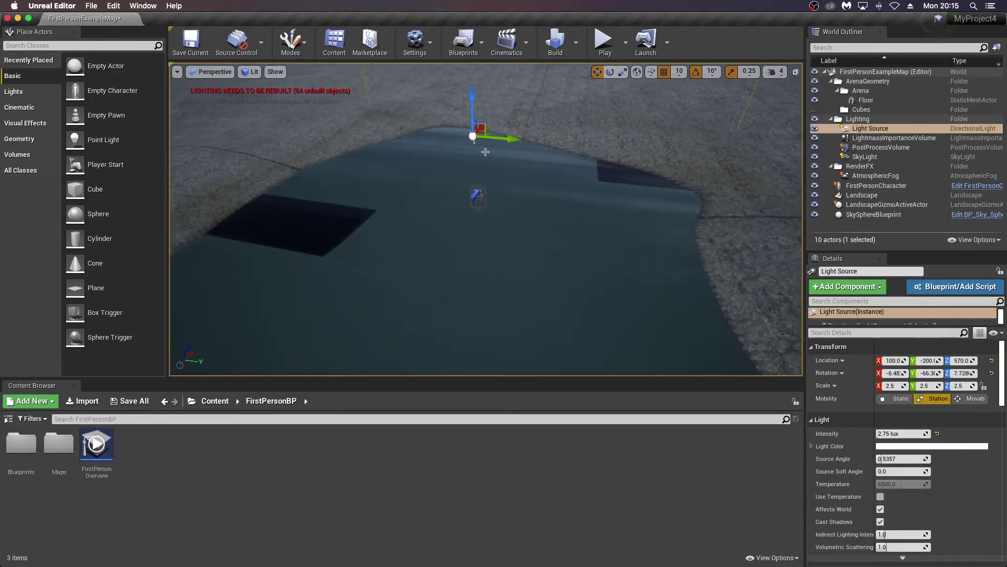
{"action": "key", "text": "e"}
{"action": "left_click_drag", "start_coordinate": [526, 125], "coordinate": [527, 100]}
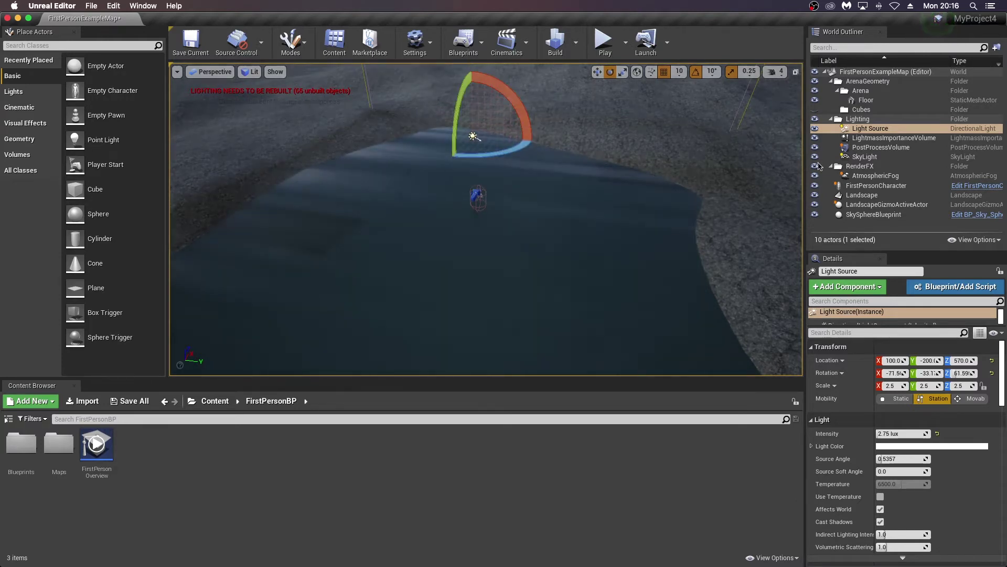
{"action": "left_click", "coordinate": [865, 215]}
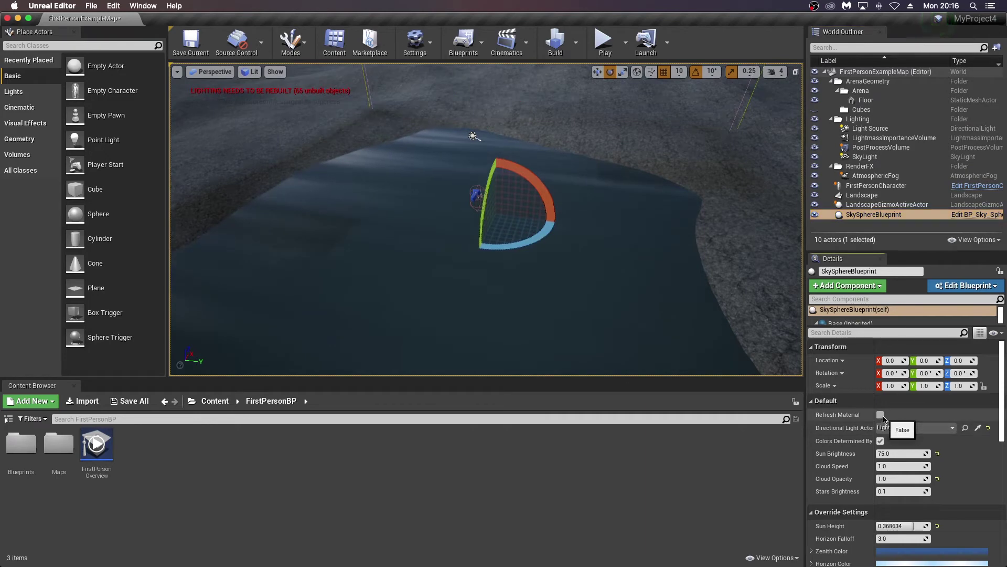
{"action": "left_click", "coordinate": [881, 414]}
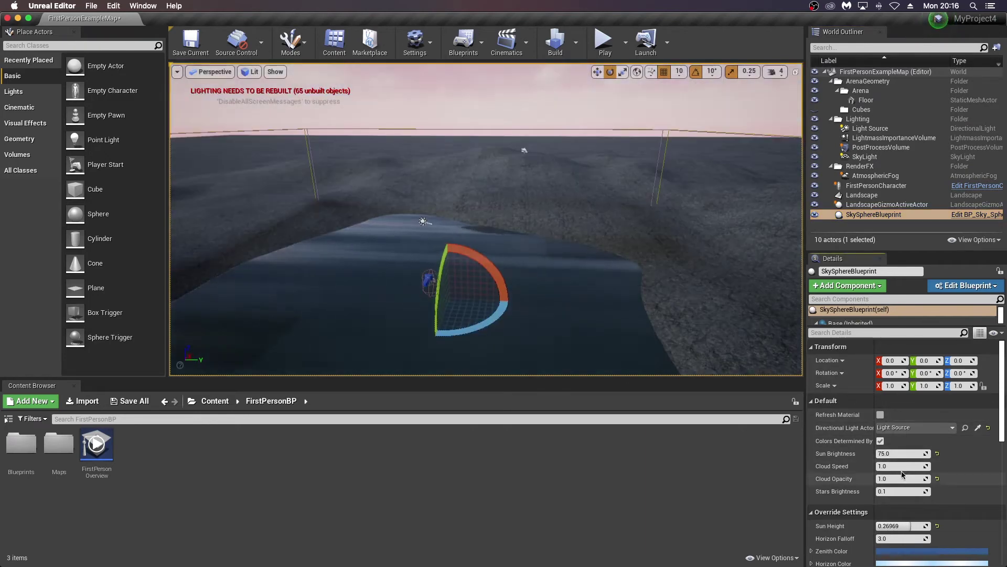
Raise the SkySphereBlueprint's Cloud Speed to about 3.04 and its Cloud Opacity to about 1.21.
{"action": "left_click_drag", "start_coordinate": [903, 466], "coordinate": [924, 466]}
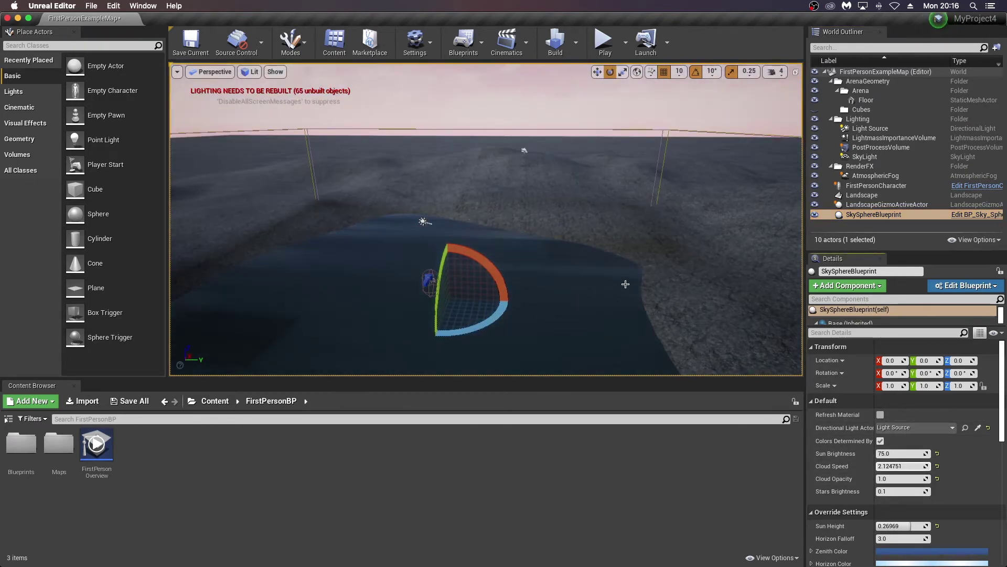
{"action": "right_click_drag", "start_coordinate": [615, 278], "coordinate": [615, 252]}
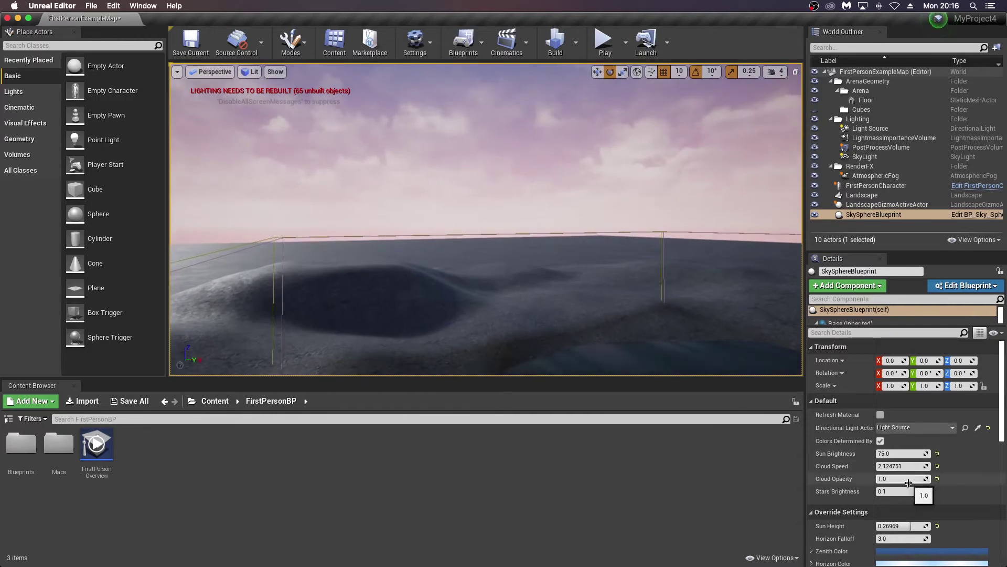
{"action": "left_click_drag", "start_coordinate": [908, 483], "coordinate": [923, 465]}
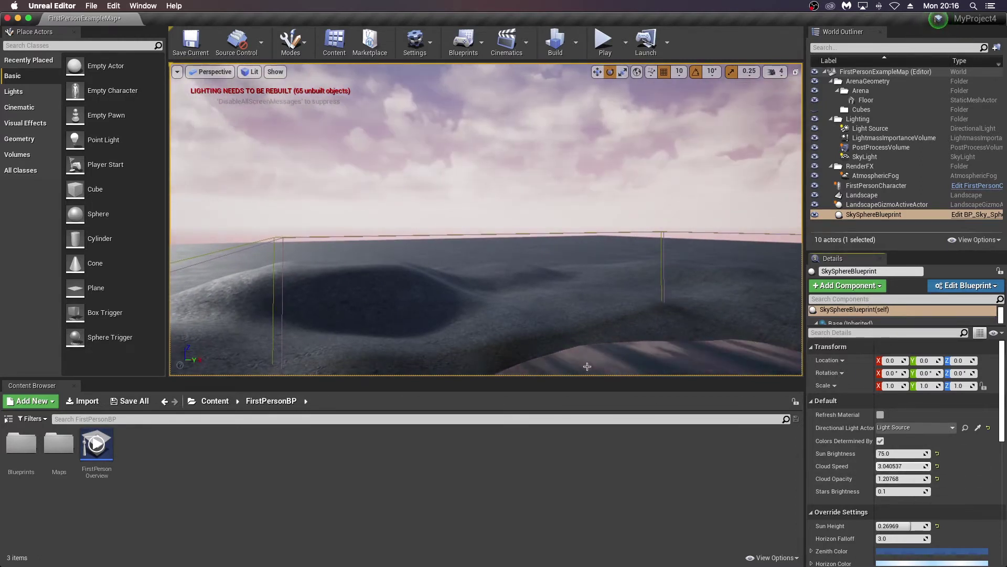
{"action": "right_click_drag", "start_coordinate": [583, 359], "coordinate": [583, 374]}
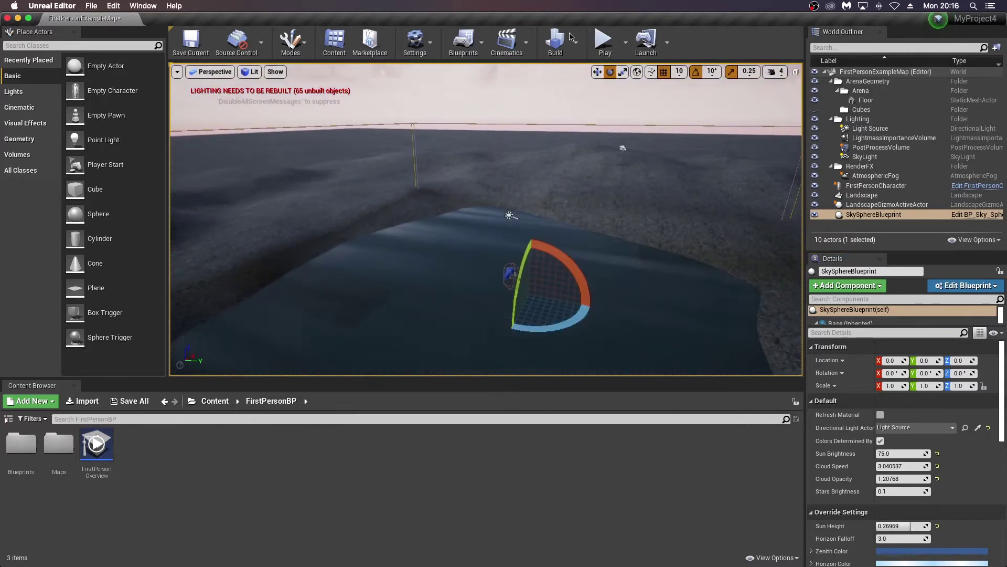
Set the lighting quality to Production and build the level.
{"action": "left_click", "coordinate": [575, 42]}
{"action": "mouse_move", "coordinate": [603, 85]}
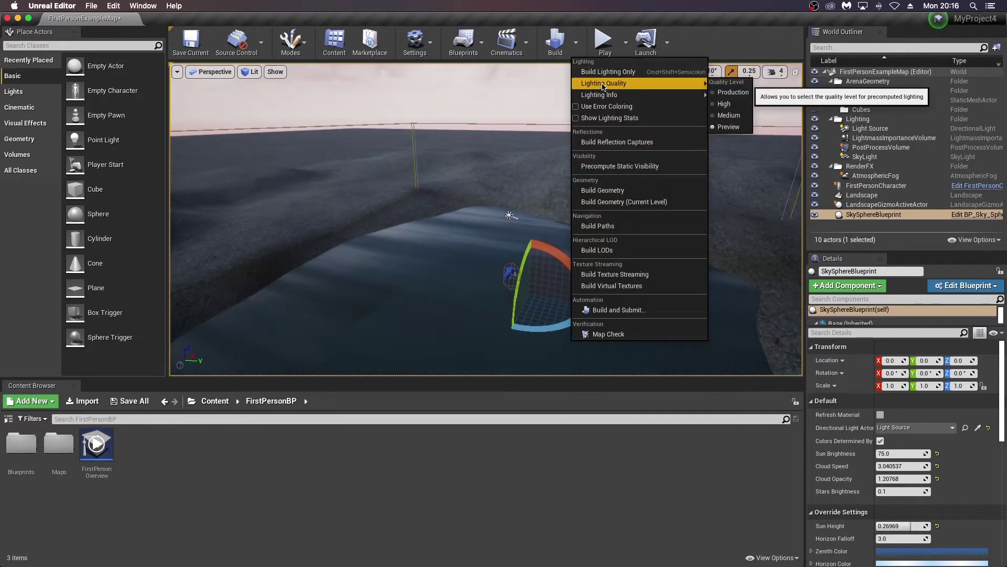
{"action": "left_click", "coordinate": [733, 92]}
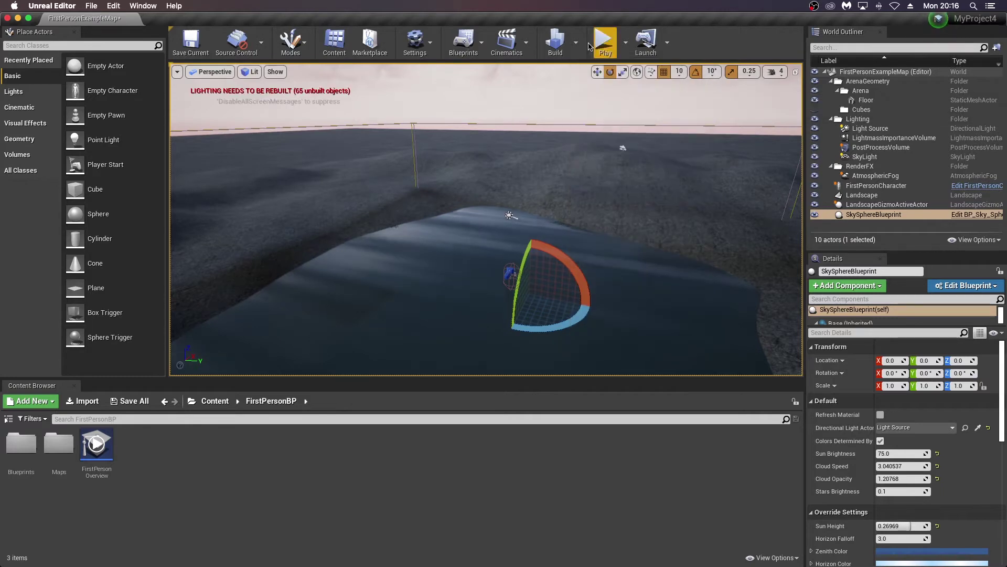
{"action": "left_click", "coordinate": [554, 43]}
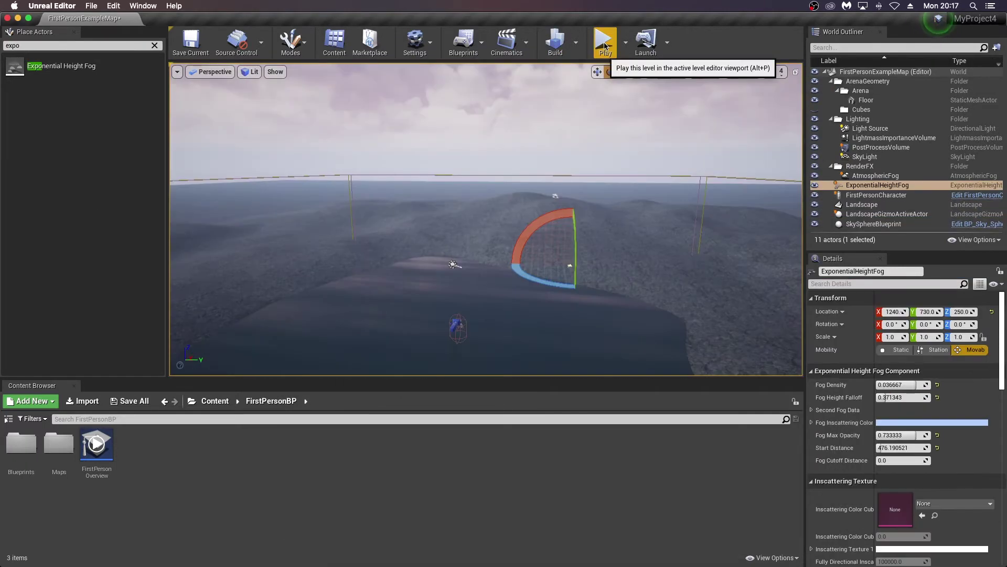
Play-test the level, looking around the pond and firing several shots, and end the play session.
{"action": "left_click", "coordinate": [604, 42]}
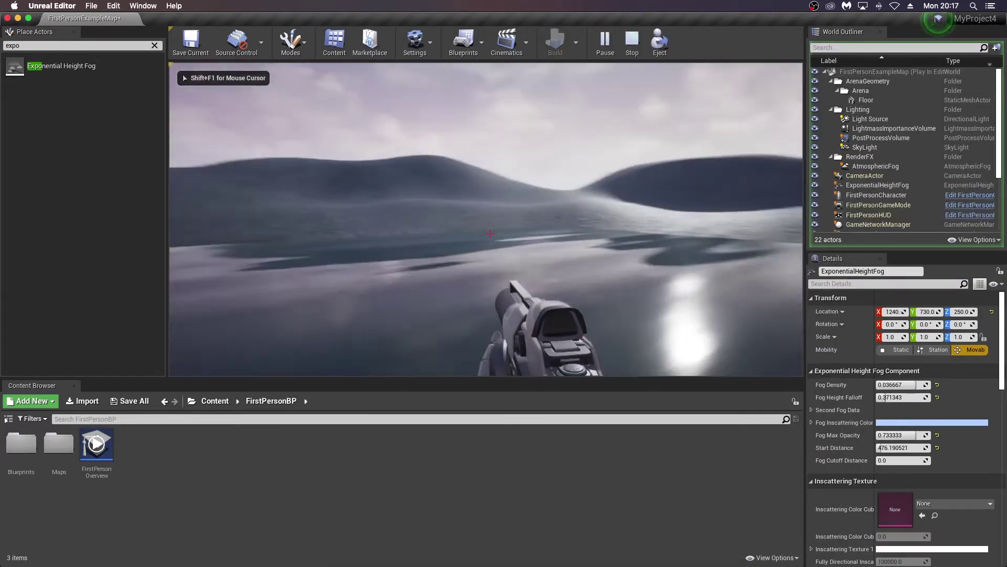
{"action": "left_click", "coordinate": [489, 234]}
{"action": "left_click", "coordinate": [489, 234]}
{"action": "left_click", "coordinate": [490, 233]}
{"action": "left_click", "coordinate": [490, 233]}
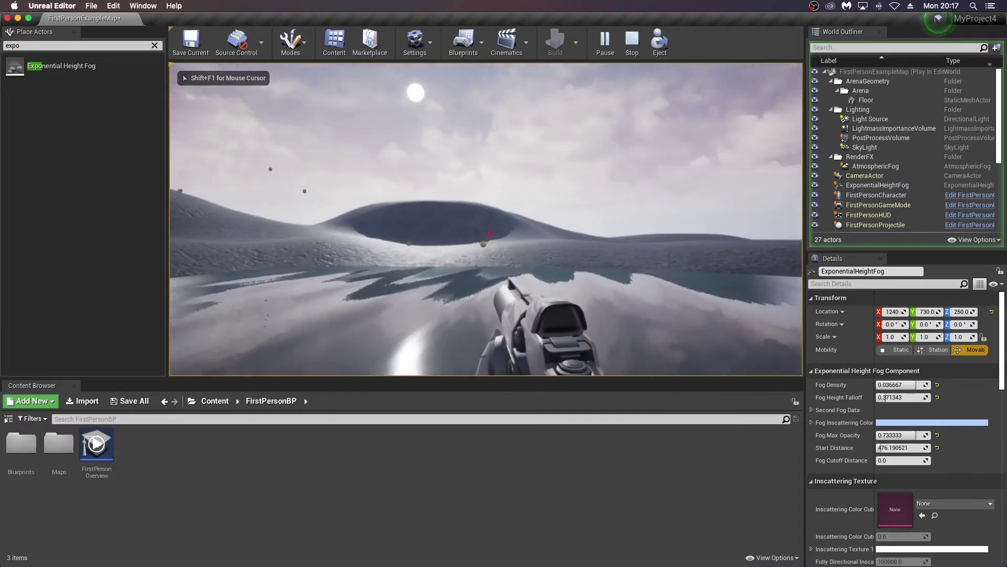
{"action": "left_click", "coordinate": [489, 234]}
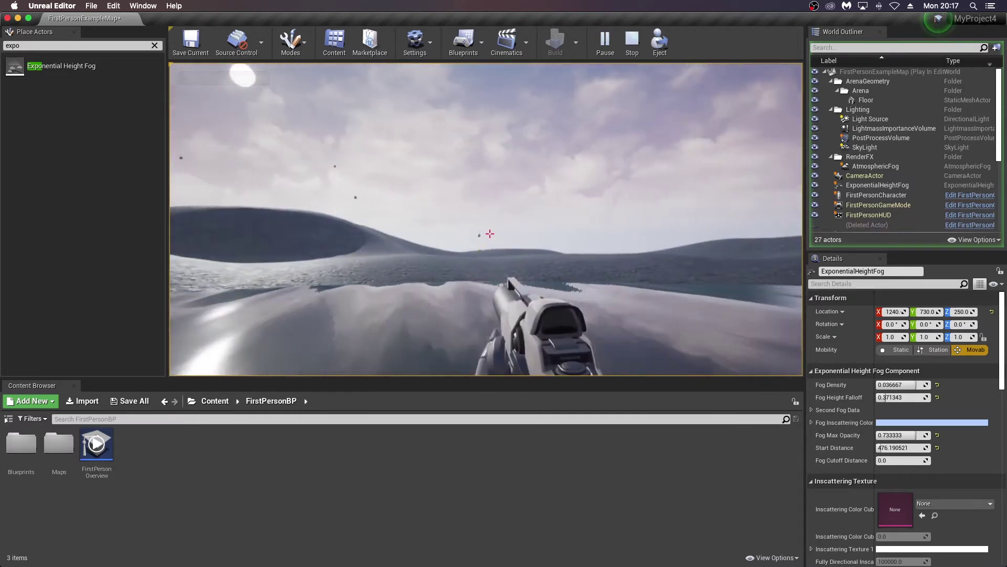
{"action": "key", "text": "Escape"}
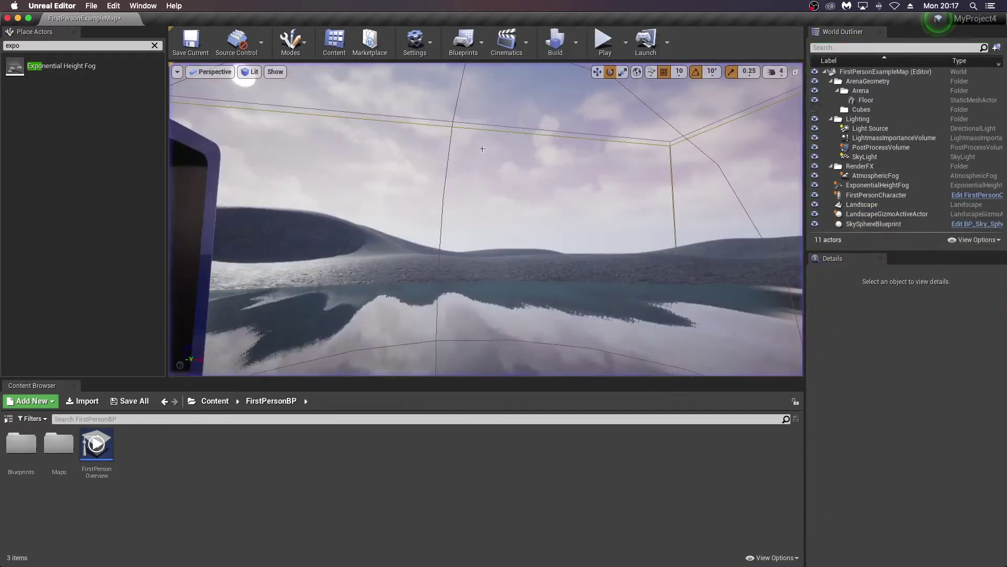
Clear the actor search and open the Level Blueprint of the current map.
{"action": "left_click", "coordinate": [154, 45]}
{"action": "left_click", "coordinate": [91, 5]}
{"action": "mouse_move", "coordinate": [119, 144]}
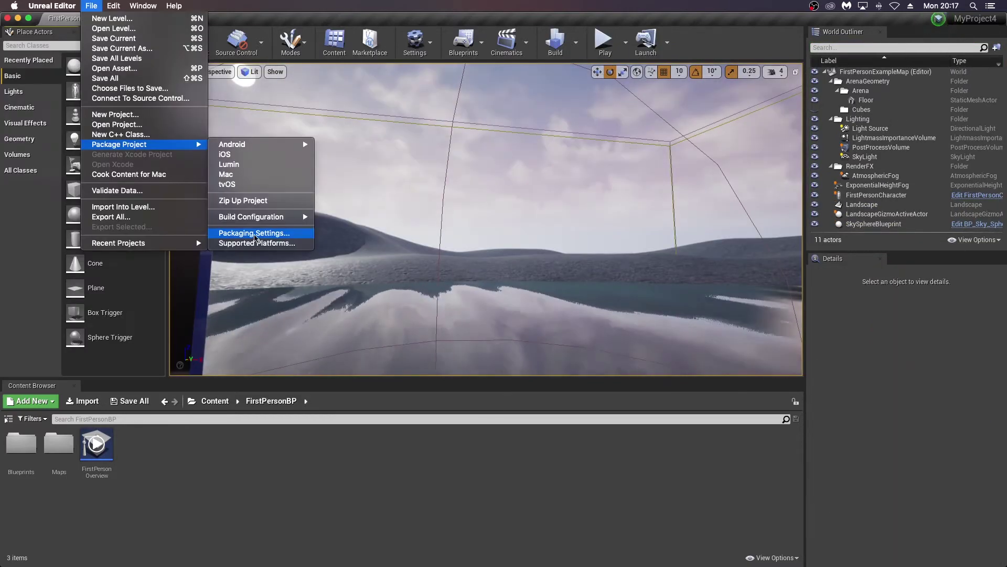
{"action": "left_click", "coordinate": [698, 55]}
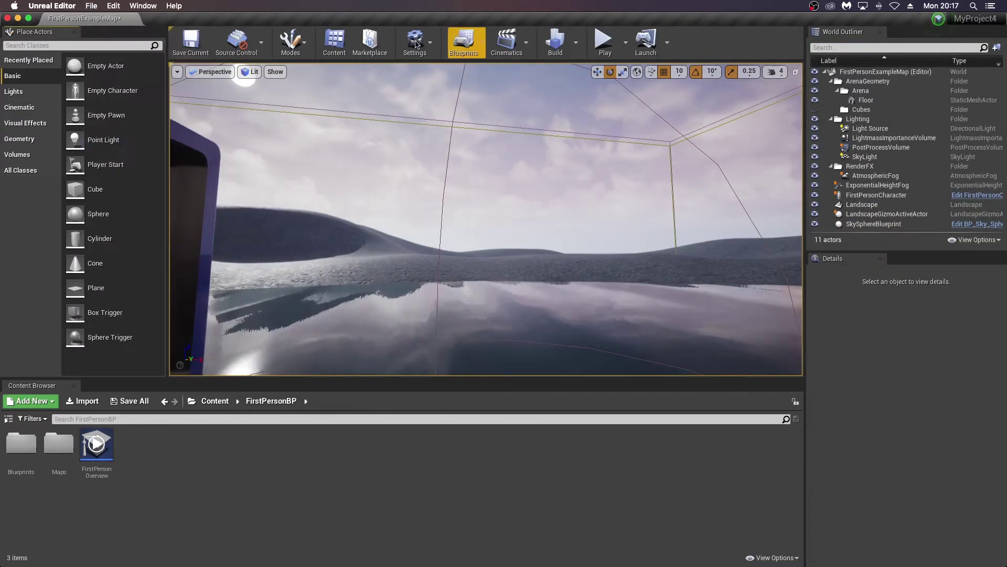
{"action": "left_click", "coordinate": [464, 42]}
{"action": "mouse_move", "coordinate": [496, 96]}
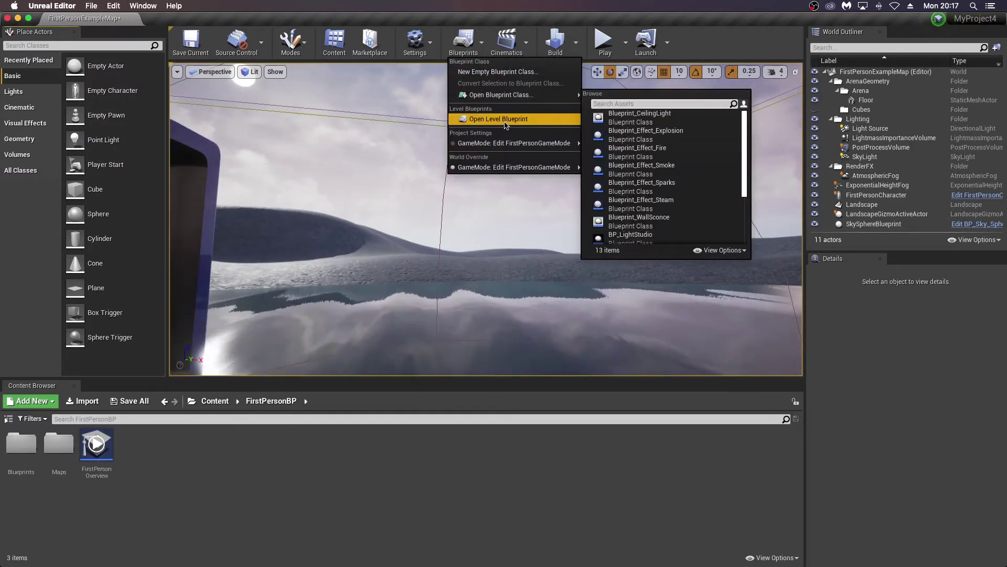
{"action": "left_click", "coordinate": [501, 119]}
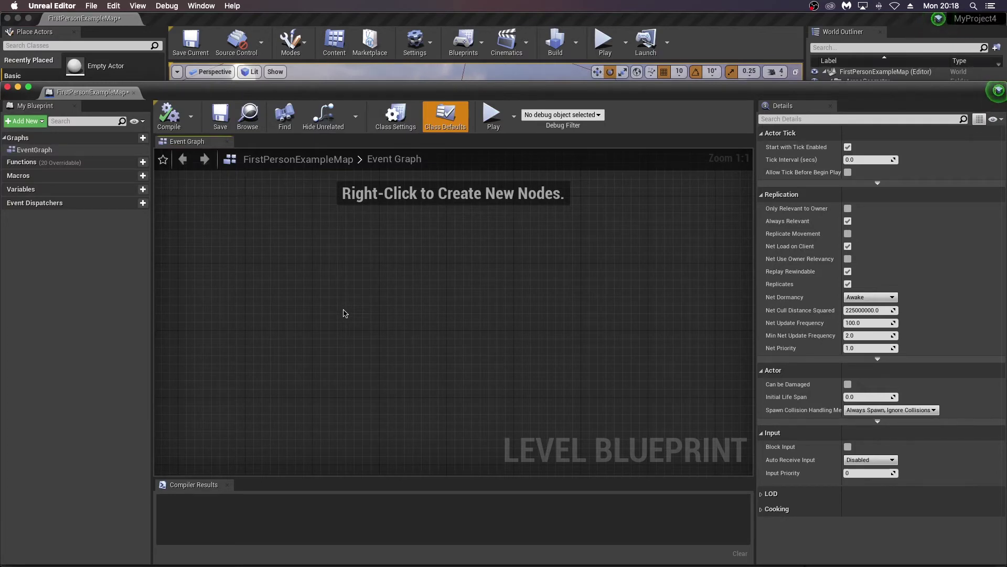
Add an Escape keyboard event node to the Level Blueprint's Event Graph.
{"action": "right_click", "coordinate": [332, 277]}
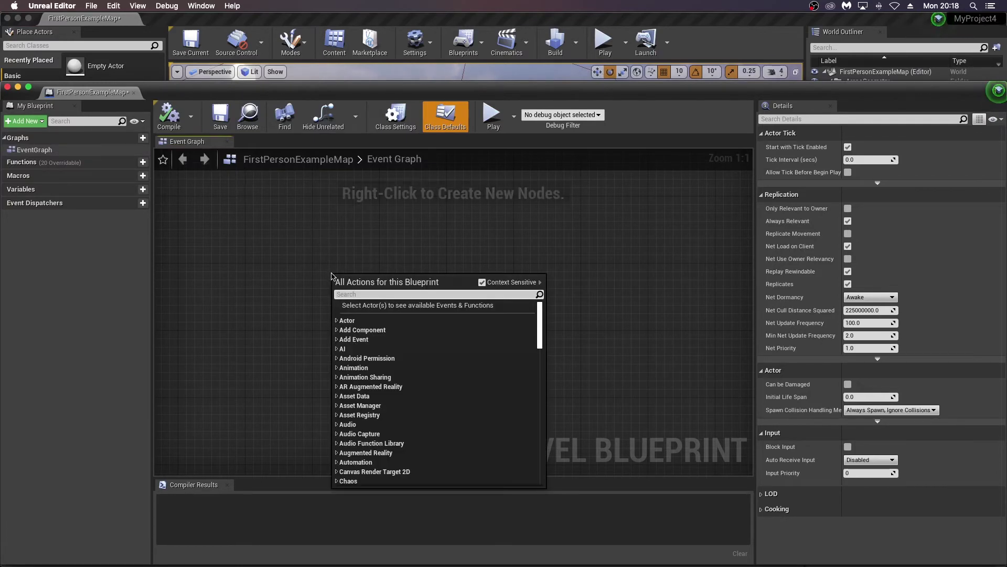
{"action": "right_click", "coordinate": [358, 295]}
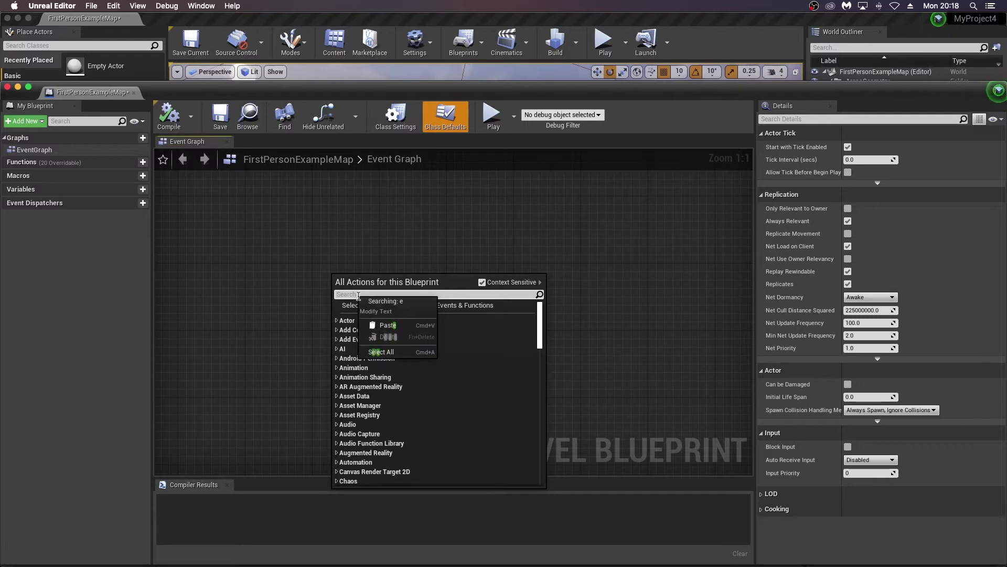
{"action": "left_click", "coordinate": [388, 349]}
{"action": "type", "text": "esca"}
{"action": "left_click", "coordinate": [375, 345]}
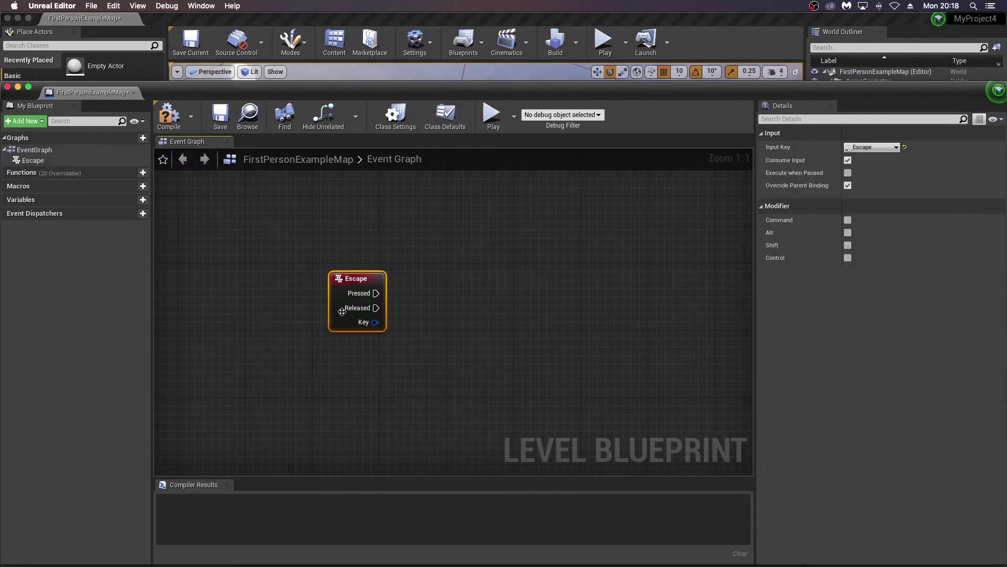
Connect the Escape event's Pressed output to a new Quit Game node.
{"action": "left_click_drag", "start_coordinate": [376, 293], "coordinate": [537, 331]}
{"action": "type", "text": "quit"}
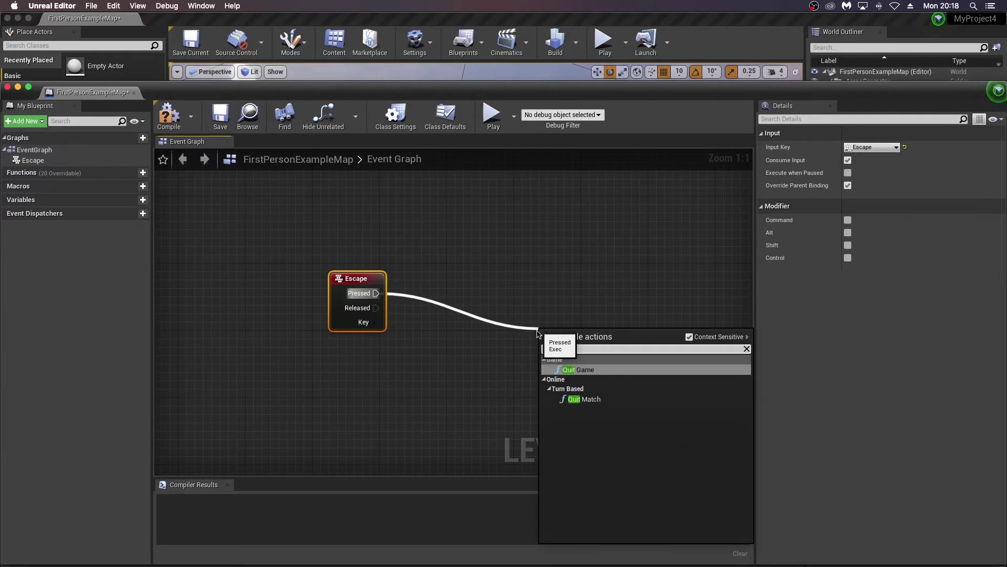
{"action": "left_click", "coordinate": [581, 370]}
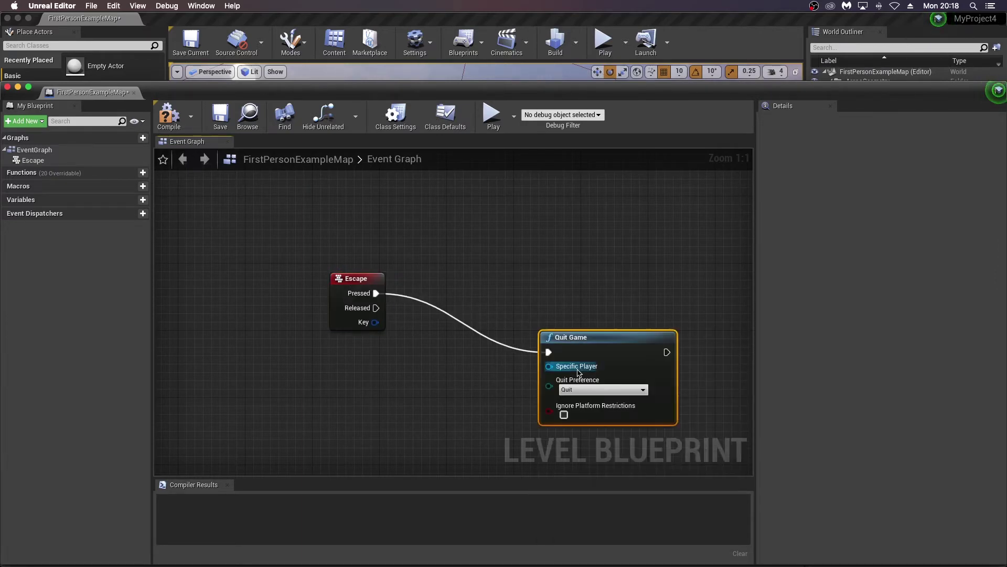
Compile and save the Level Blueprint, and close its window.
{"action": "left_click", "coordinate": [168, 118]}
{"action": "left_click", "coordinate": [220, 122]}
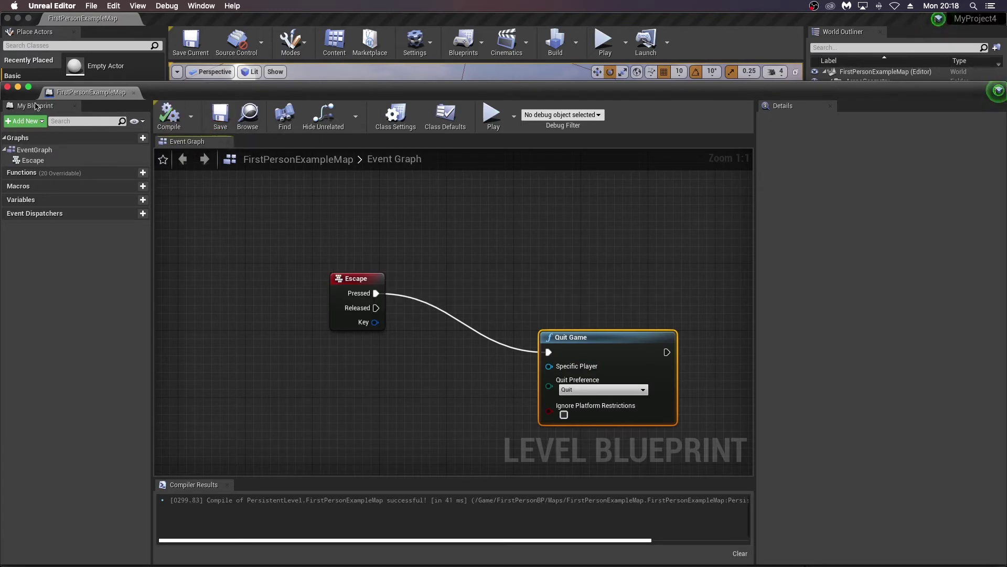
{"action": "left_click_drag", "start_coordinate": [99, 93], "coordinate": [141, 81]}
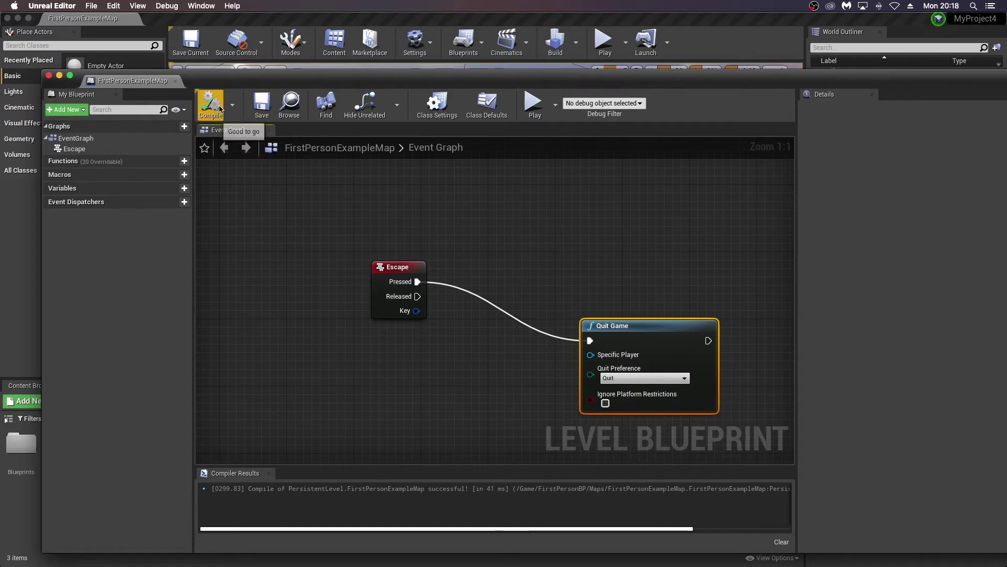
{"action": "left_click", "coordinate": [48, 75]}
In the project's advanced Packaging settings, enable Create compressed cooked packages and Exclude editor content when cooking.
{"action": "left_click", "coordinate": [91, 6]}
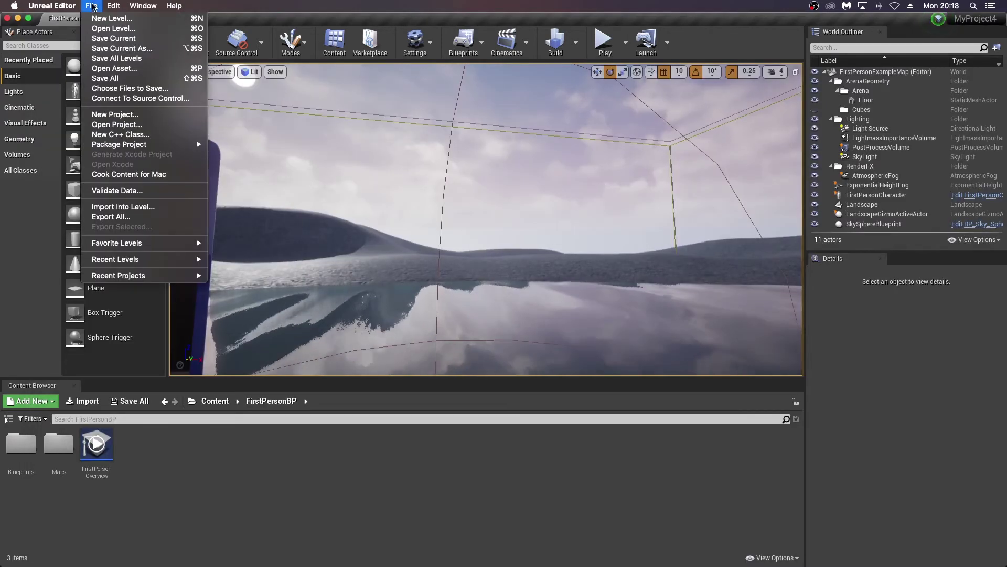
{"action": "mouse_move", "coordinate": [155, 146]}
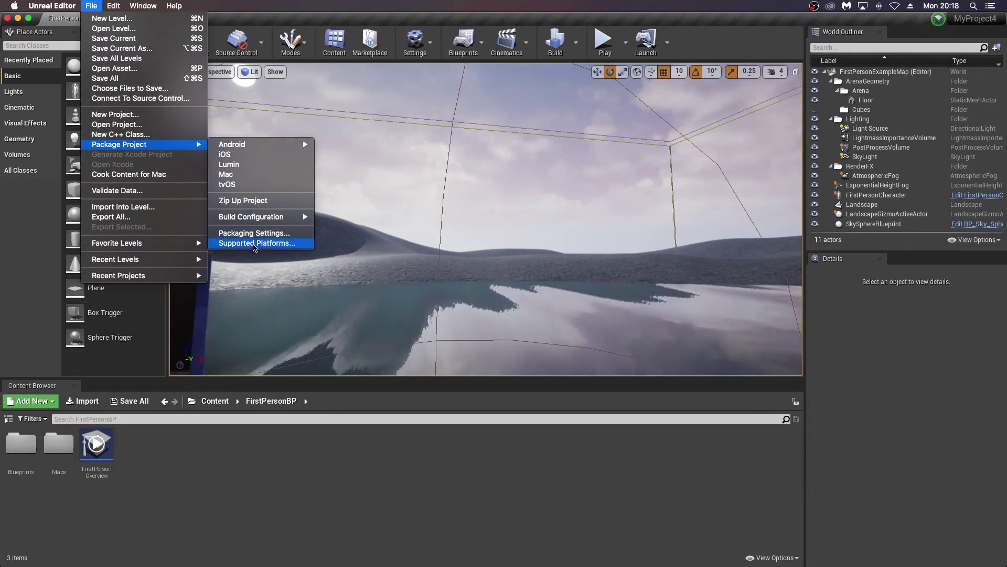
{"action": "left_click", "coordinate": [250, 244]}
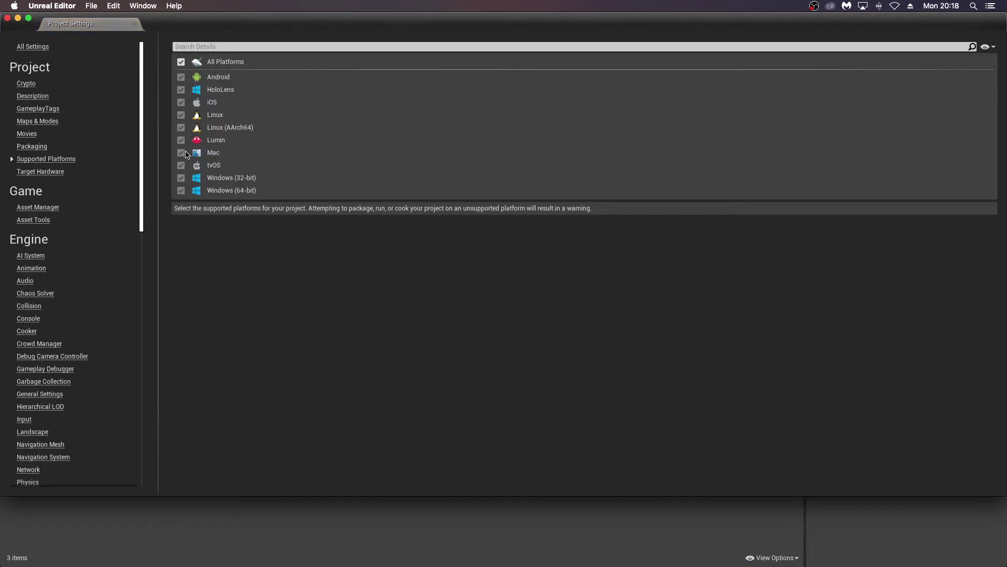
{"action": "left_click", "coordinate": [32, 148]}
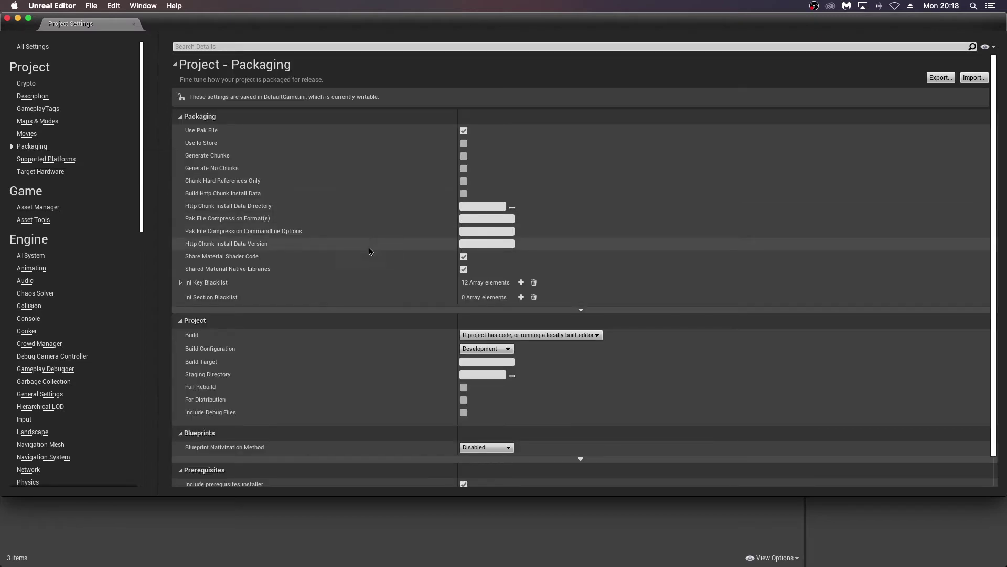
{"action": "scroll", "coordinate": [370, 246], "scroll_direction": "down", "scroll_amount": 1}
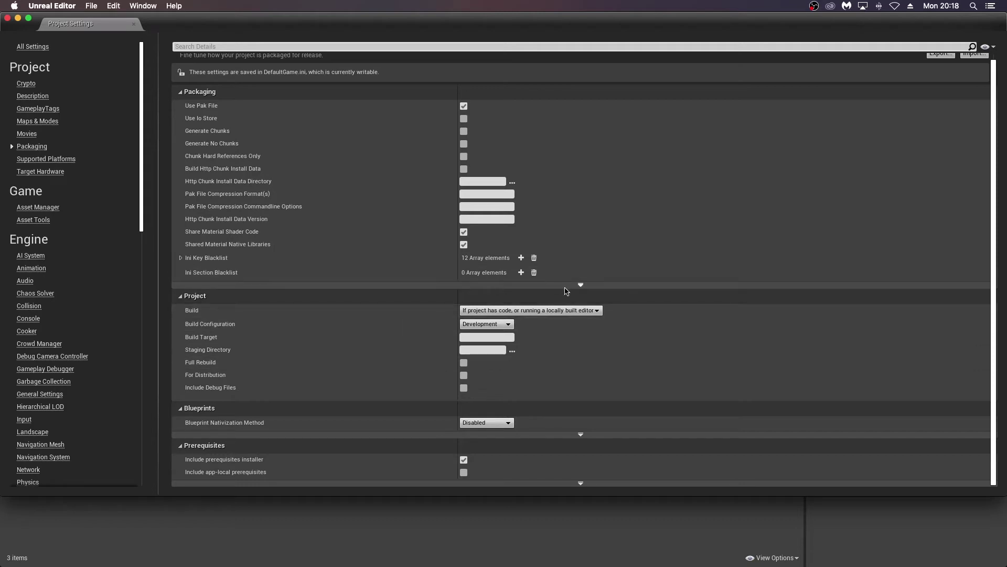
{"action": "left_click", "coordinate": [580, 284]}
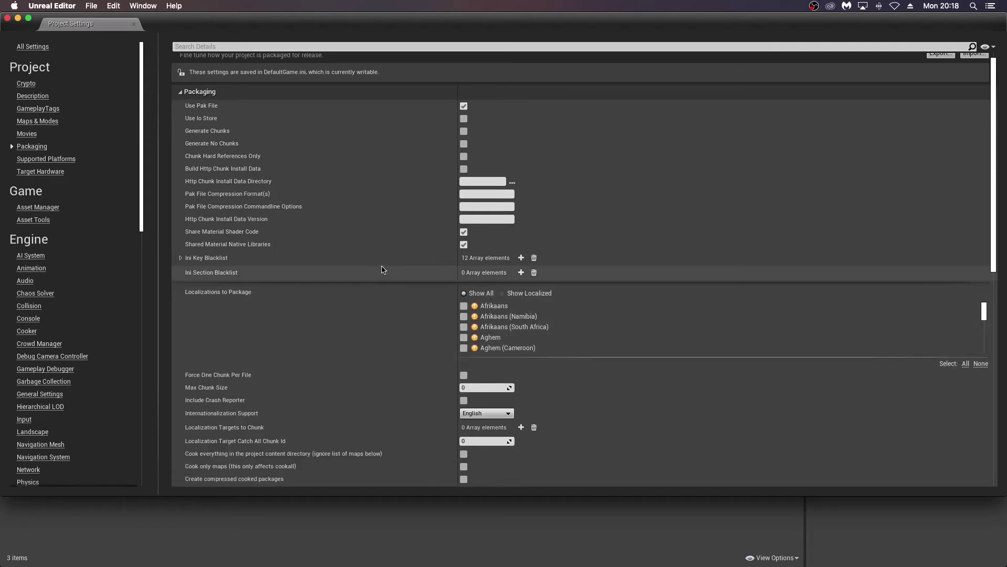
{"action": "scroll", "coordinate": [382, 269], "scroll_direction": "down", "scroll_amount": 5}
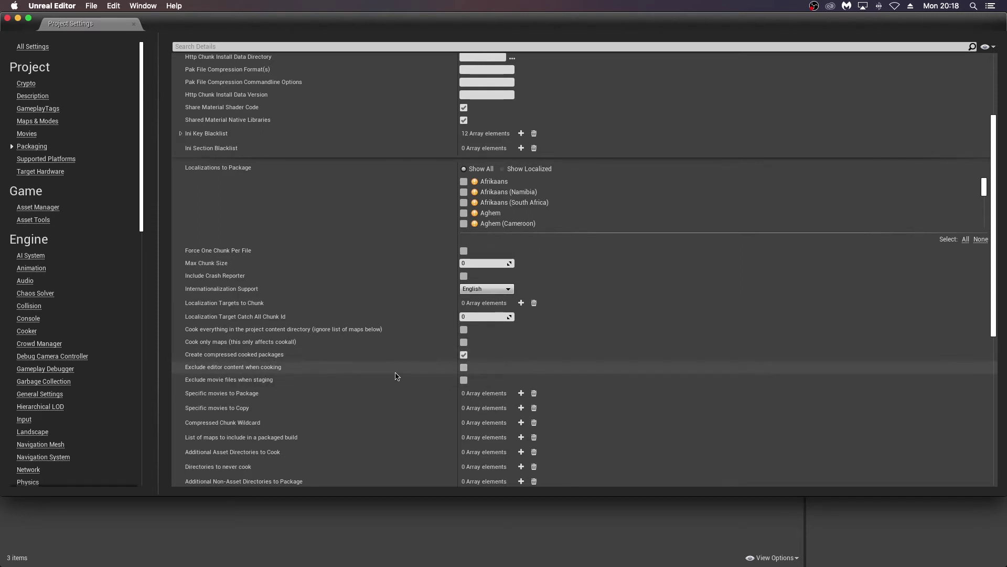
{"action": "left_click", "coordinate": [464, 367]}
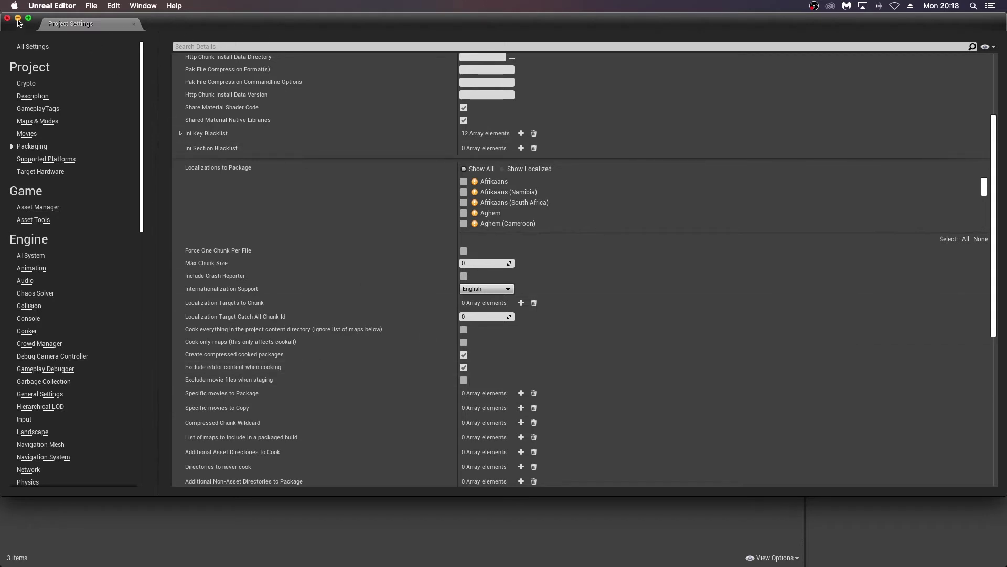
Set the project's packaging build configuration to Shipping.
{"action": "left_click", "coordinate": [91, 5]}
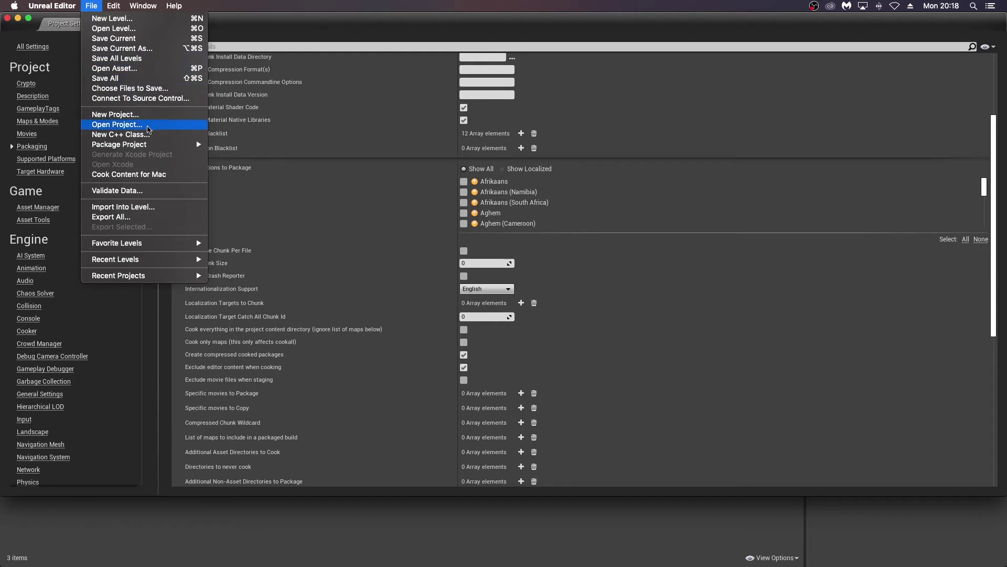
{"action": "mouse_move", "coordinate": [149, 143]}
{"action": "mouse_move", "coordinate": [278, 217]}
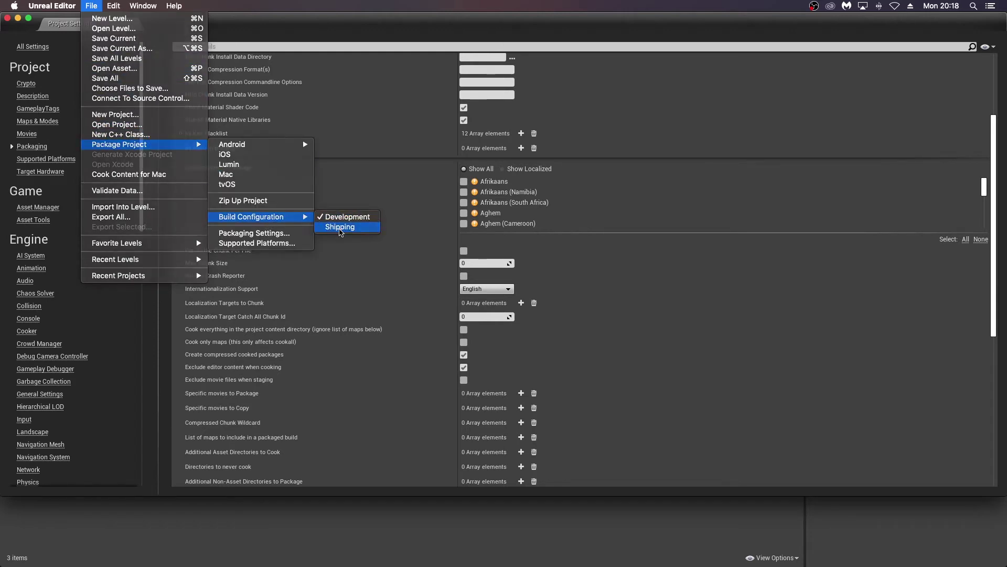
{"action": "left_click", "coordinate": [340, 228]}
Package the project for Mac into a new folder named game on the Desktop.
{"action": "left_click", "coordinate": [92, 6]}
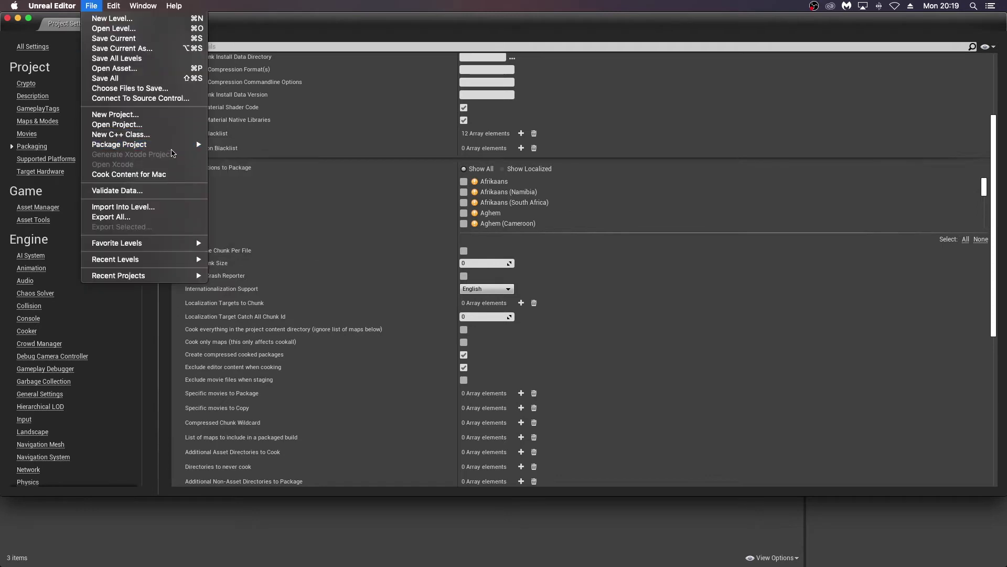
{"action": "mouse_move", "coordinate": [173, 149]}
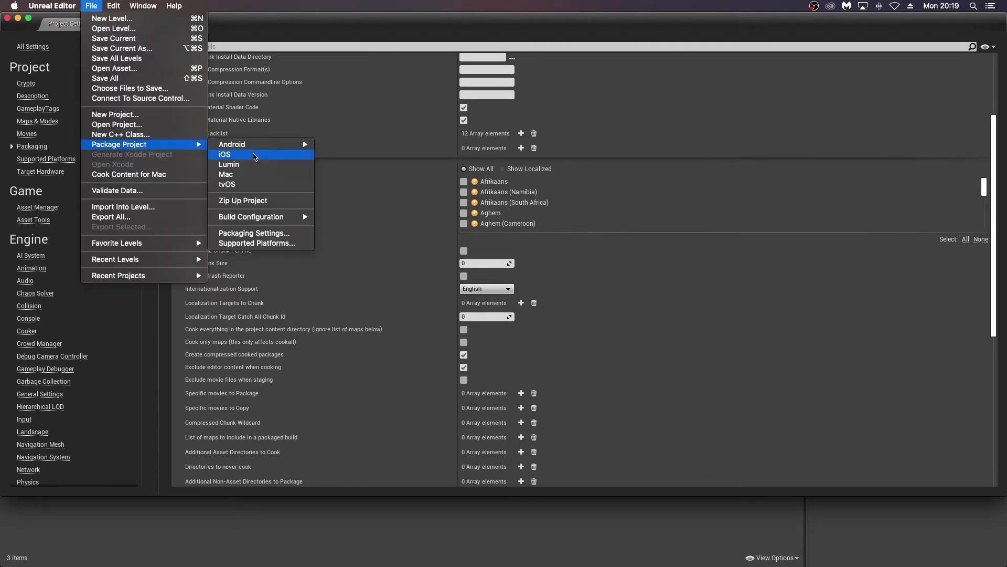
{"action": "mouse_move", "coordinate": [284, 217]}
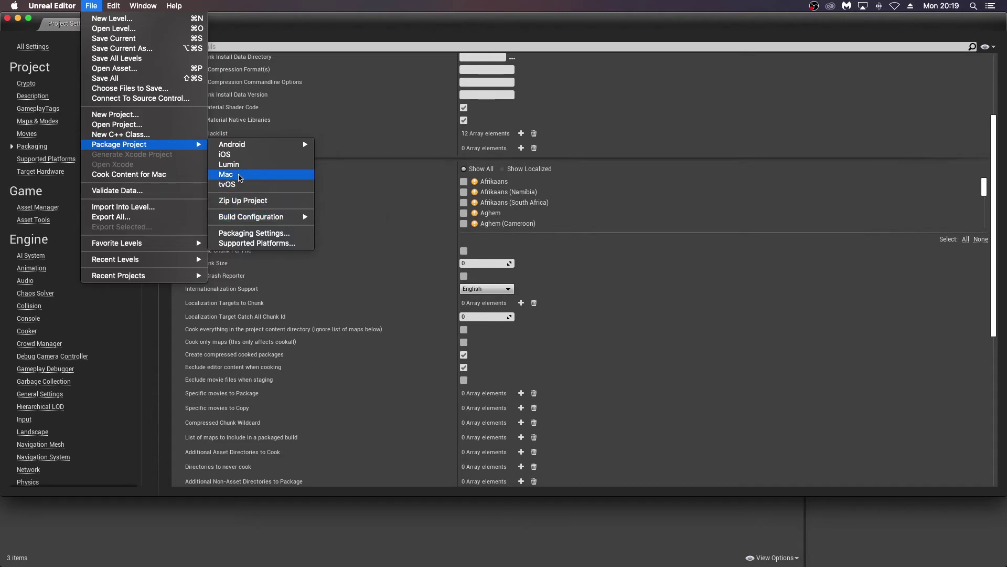
{"action": "left_click", "coordinate": [239, 178]}
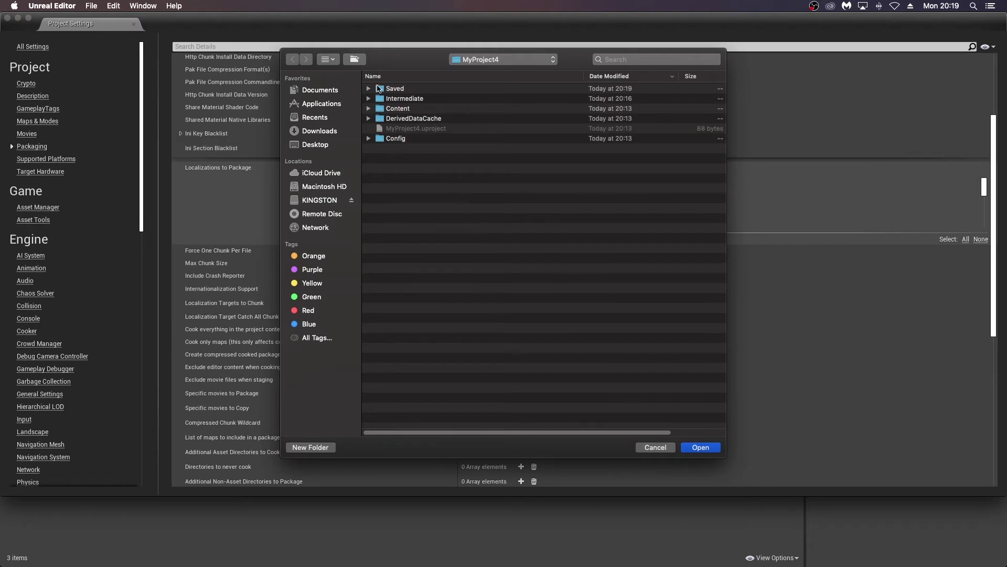
{"action": "left_click", "coordinate": [315, 146]}
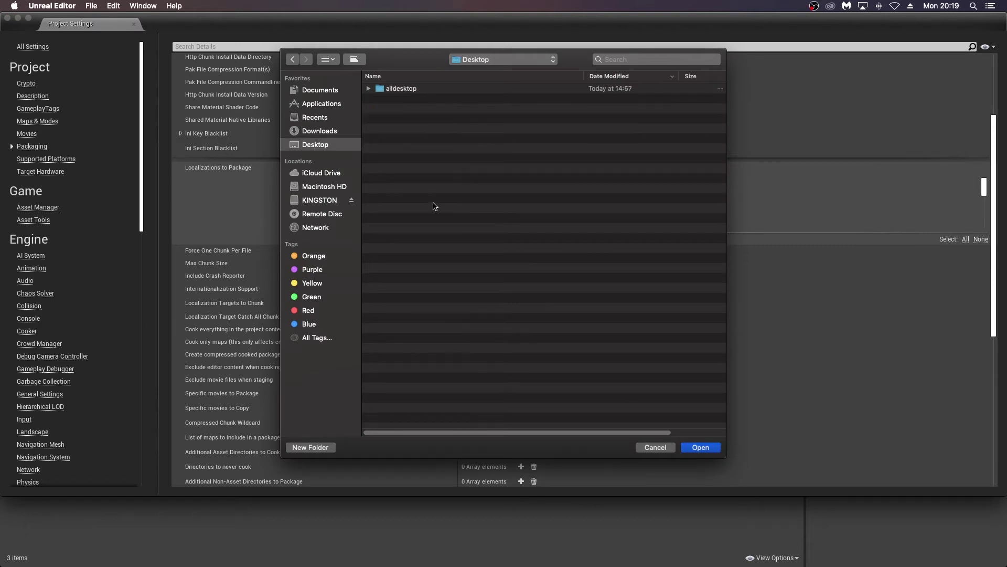
{"action": "left_click", "coordinate": [310, 447]}
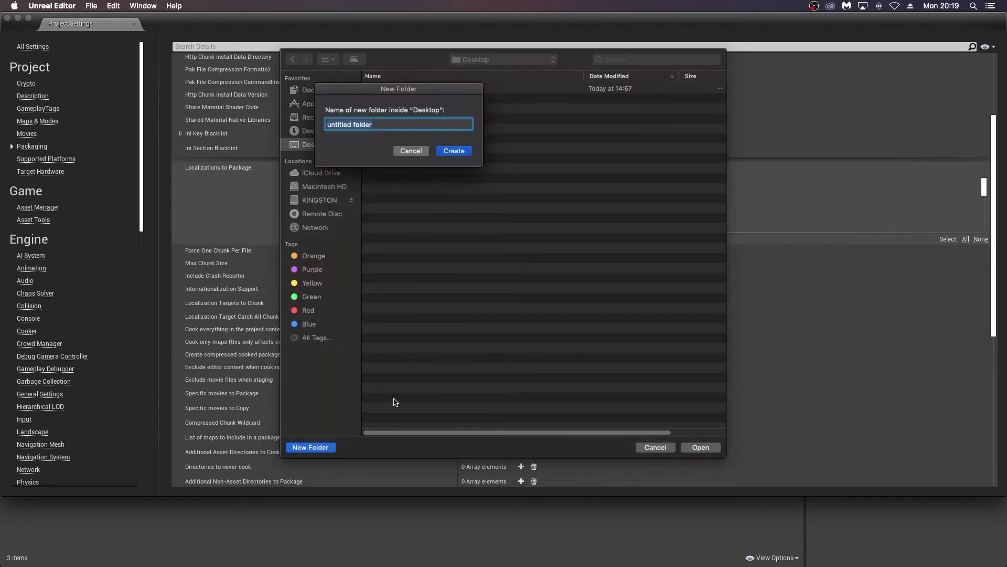
{"action": "left_click", "coordinate": [453, 152]}
{"action": "key", "text": "Return"}
{"action": "left_click", "coordinate": [918, 551]}
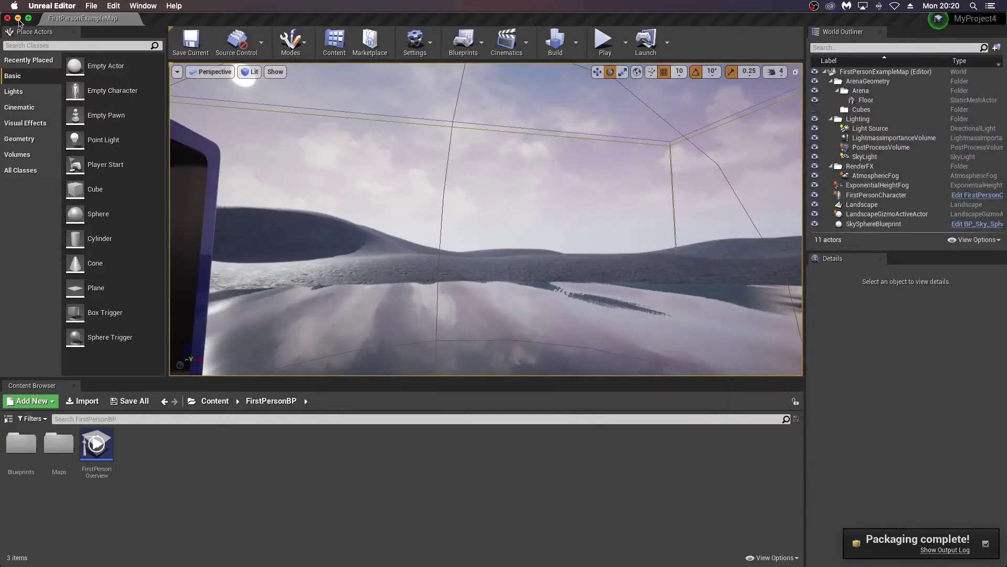
Minimize the editor, open MacNoEditor inside the desktop's game folder in Finder, and select the packaged MyProject4 application.
{"action": "left_click", "coordinate": [17, 20]}
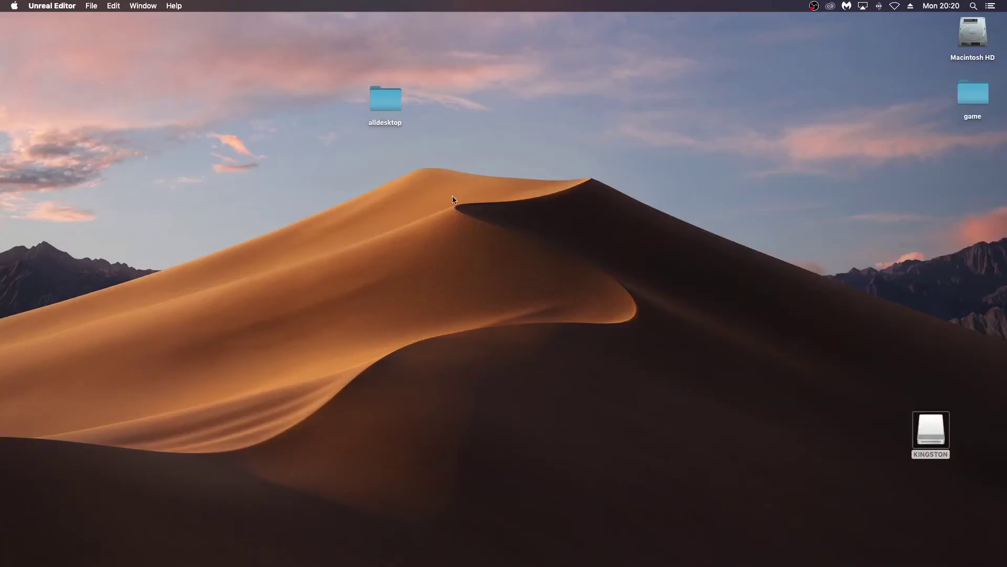
{"action": "double_click", "coordinate": [979, 104]}
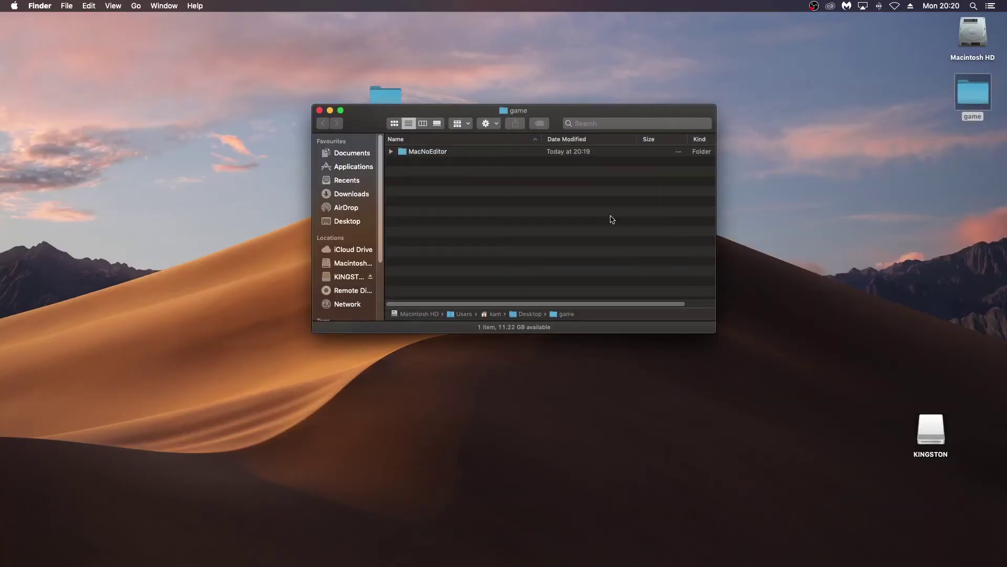
{"action": "double_click", "coordinate": [427, 152]}
{"action": "left_click", "coordinate": [443, 152]}
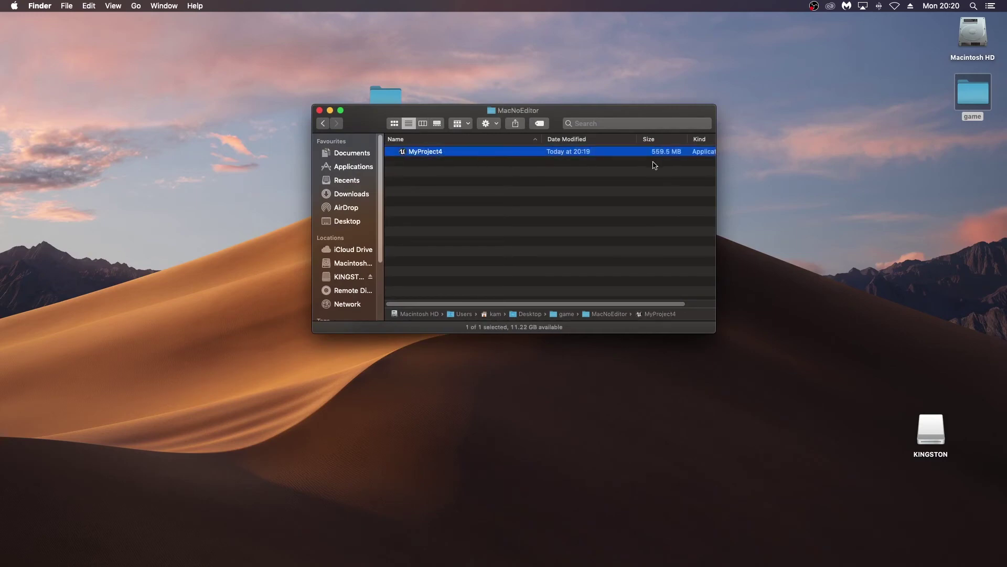
Test-run the packaged MyProject4 game and quit it.
{"action": "double_click", "coordinate": [441, 152]}
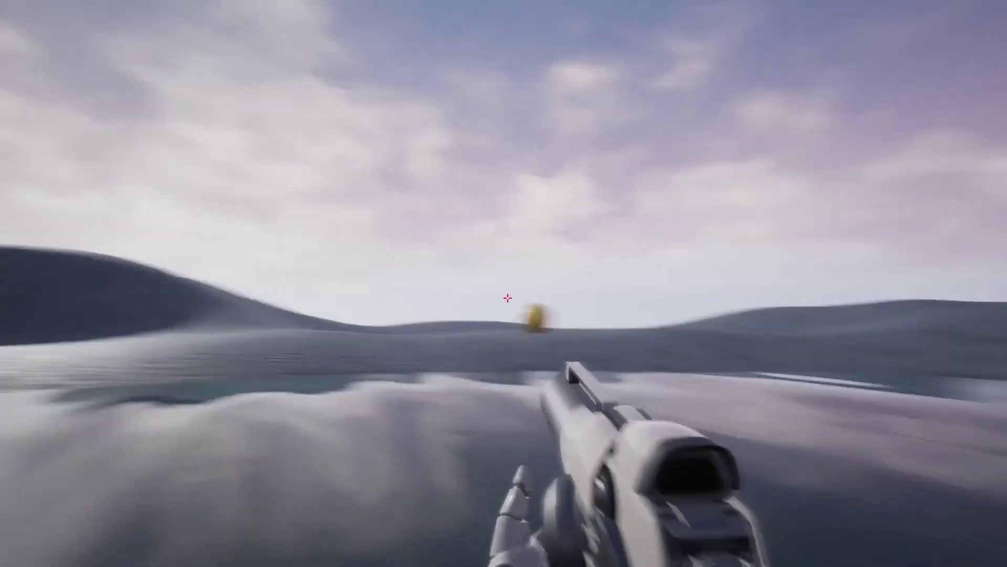
{"action": "key", "text": "super+q"}
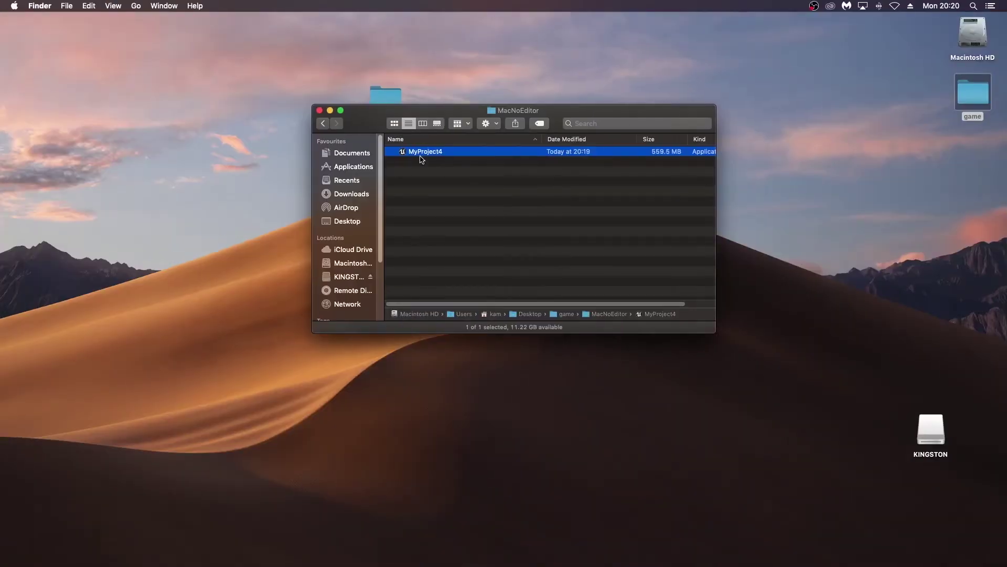
{"action": "left_click_drag", "start_coordinate": [380, 134], "coordinate": [361, 196]}
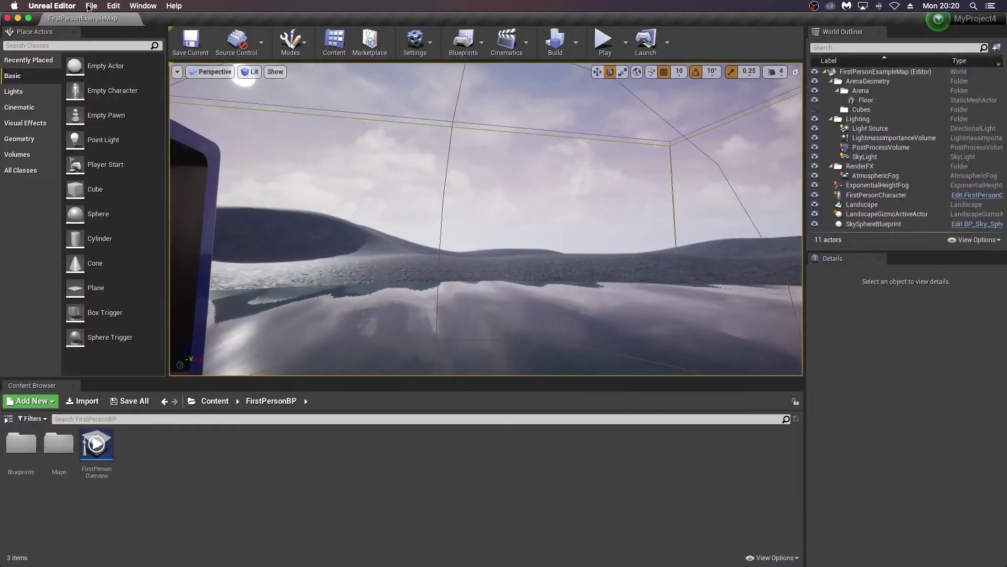
Reopen the project's Packaging settings and examine the cooking and asset directory options.
{"action": "left_click", "coordinate": [92, 6]}
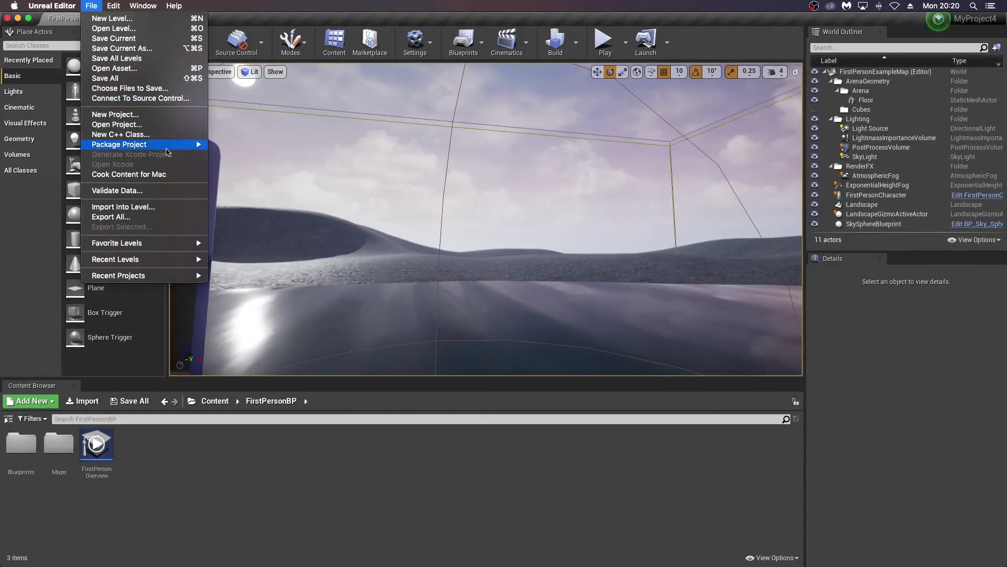
{"action": "mouse_move", "coordinate": [158, 145]}
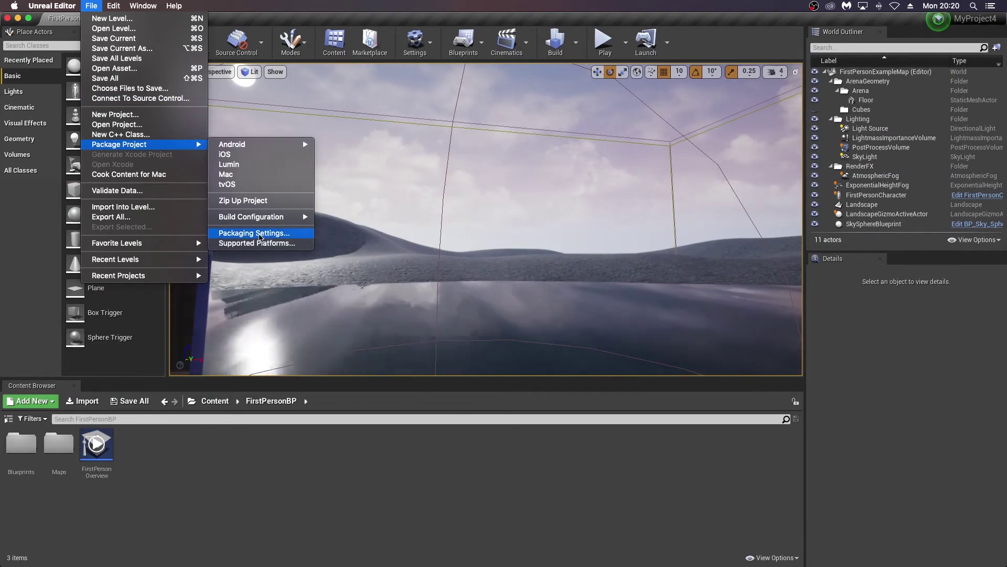
{"action": "left_click", "coordinate": [257, 234]}
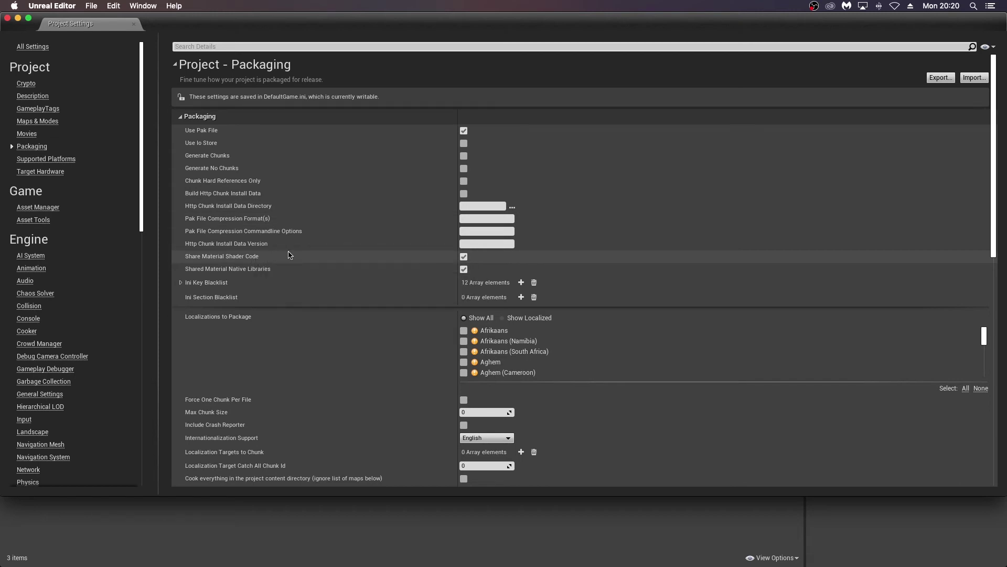
{"action": "scroll", "coordinate": [367, 258], "scroll_direction": "down", "scroll_amount": 10}
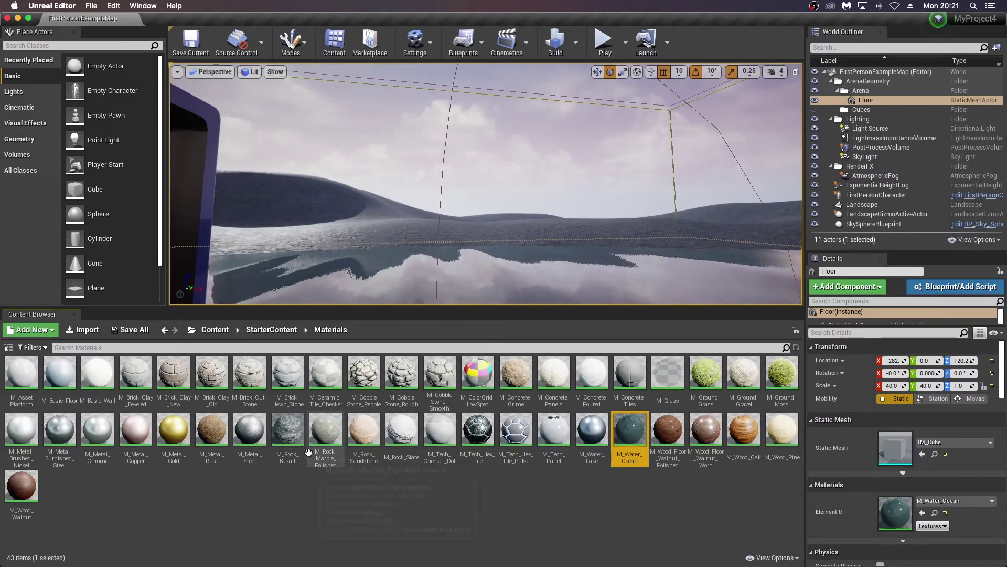
Start migrating the M_Rock_Basalt and M_Water_Ocean materials, keeping all their dependent textures included.
{"action": "left_click", "coordinate": [289, 433], "text": "super"}
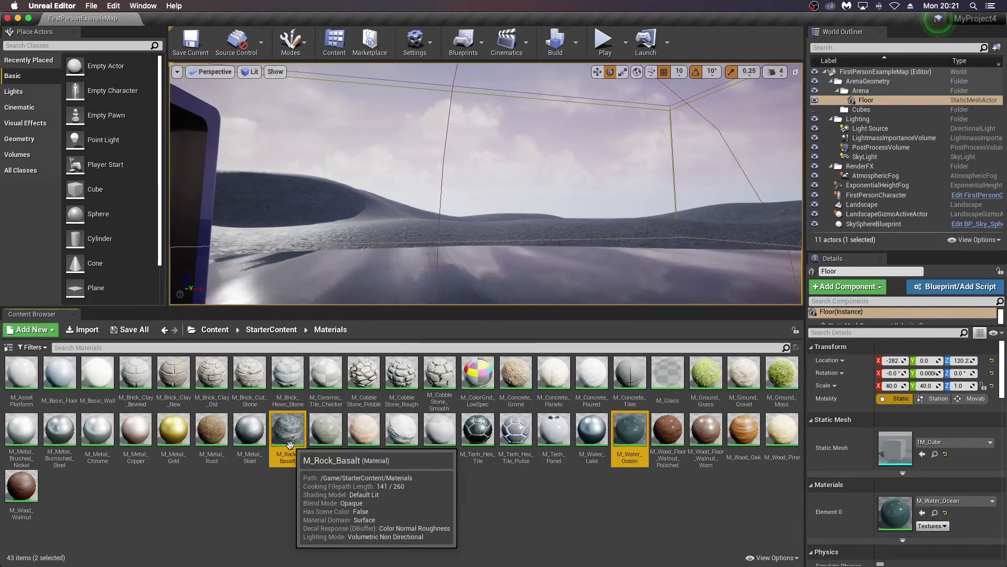
{"action": "right_click", "coordinate": [290, 445]}
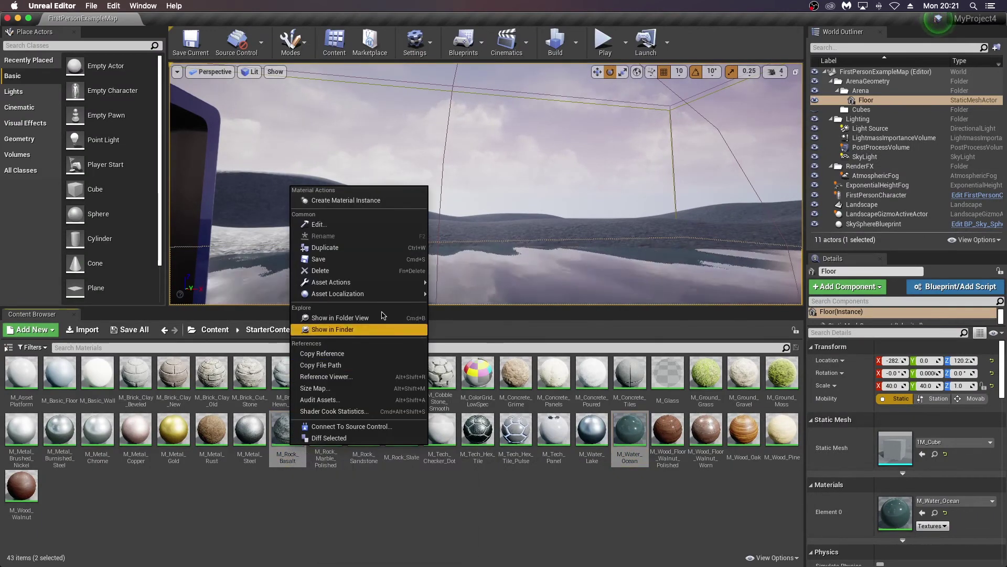
{"action": "mouse_move", "coordinate": [367, 282]}
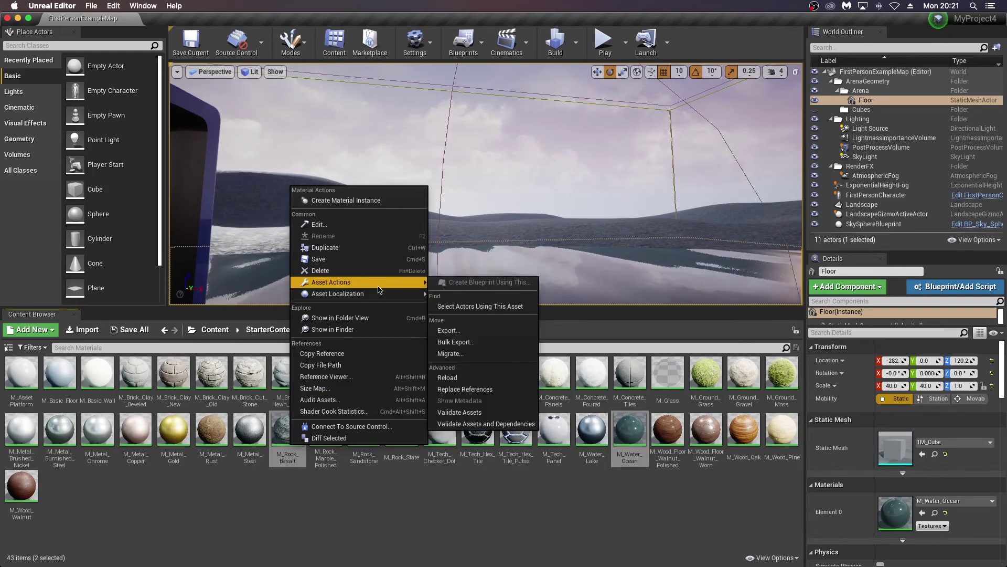
{"action": "left_click", "coordinate": [464, 354]}
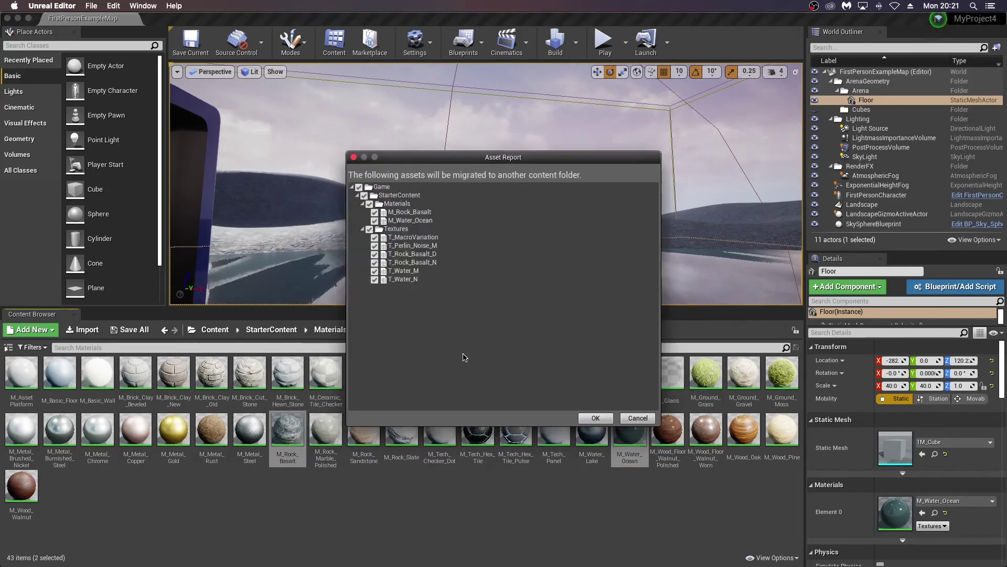
{"action": "left_click", "coordinate": [595, 418]}
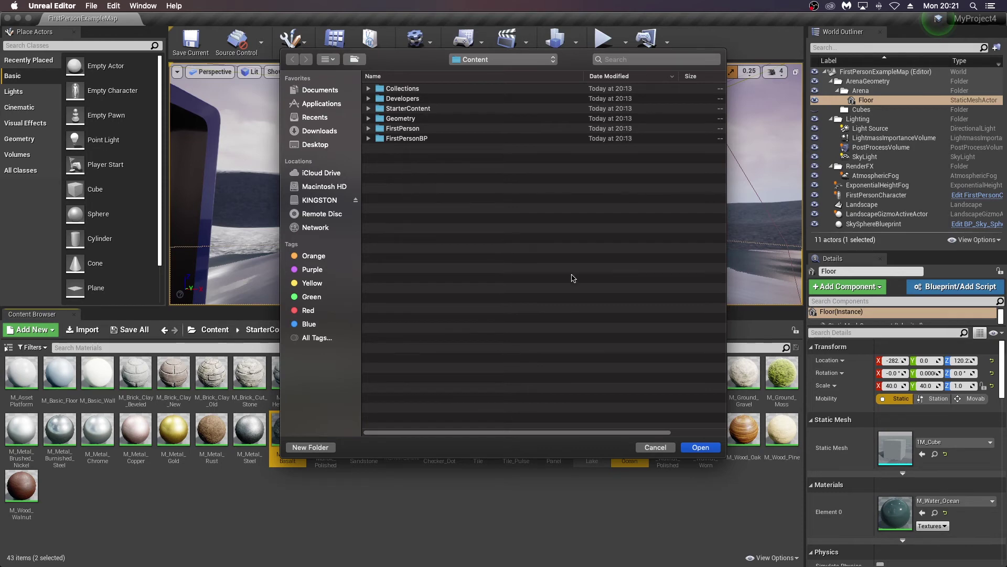
Create a packagedcontent folder inside the project's Content folder and migrate the assets into it, accepting the non-standard location.
{"action": "left_click", "coordinate": [311, 450]}
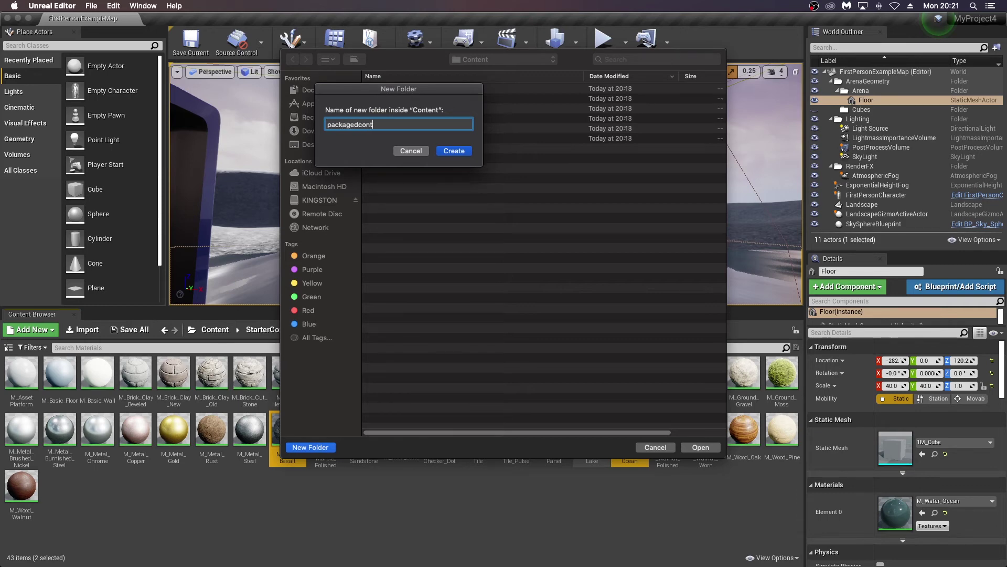
{"action": "left_click", "coordinate": [454, 151]}
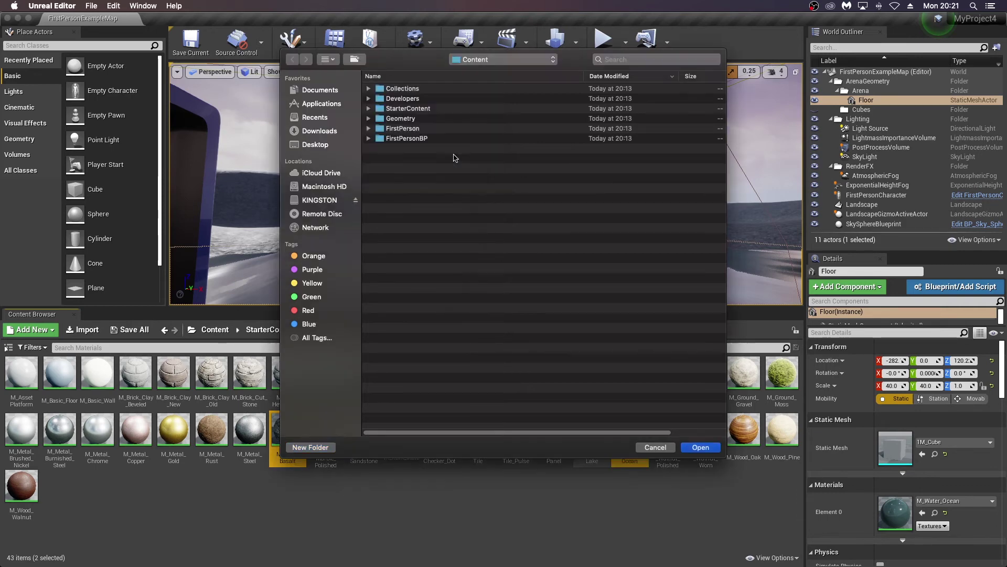
{"action": "left_click", "coordinate": [700, 447]}
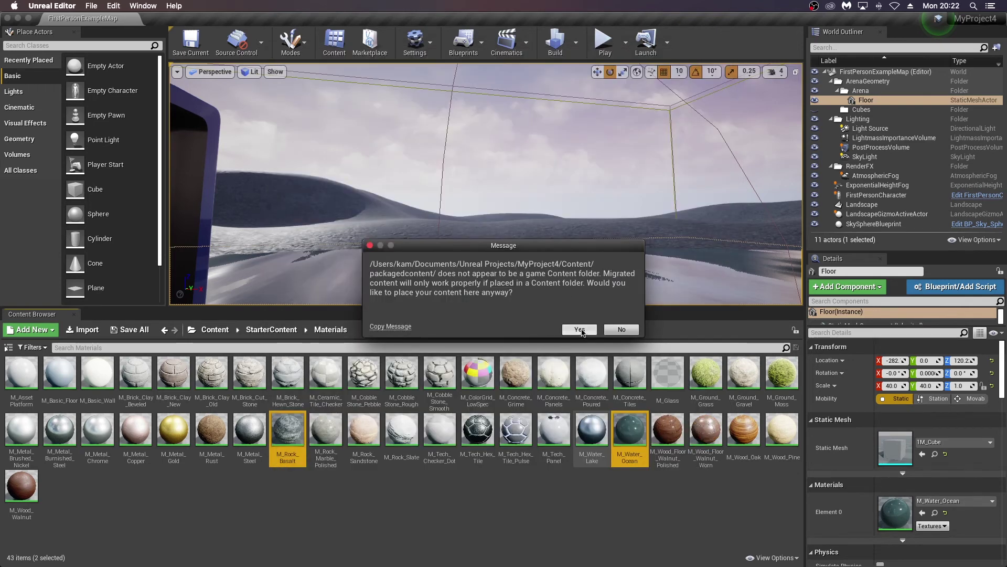
{"action": "left_click", "coordinate": [580, 330]}
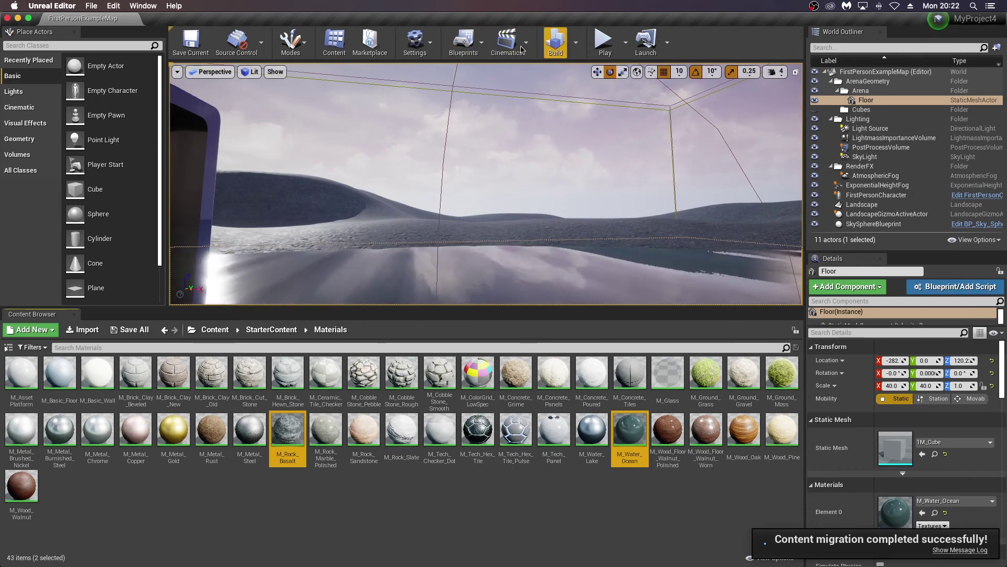
In the Packaging settings, add the packagedcontent folder to Additional Asset Directories to Cook.
{"action": "left_click", "coordinate": [91, 6]}
{"action": "mouse_move", "coordinate": [147, 148]}
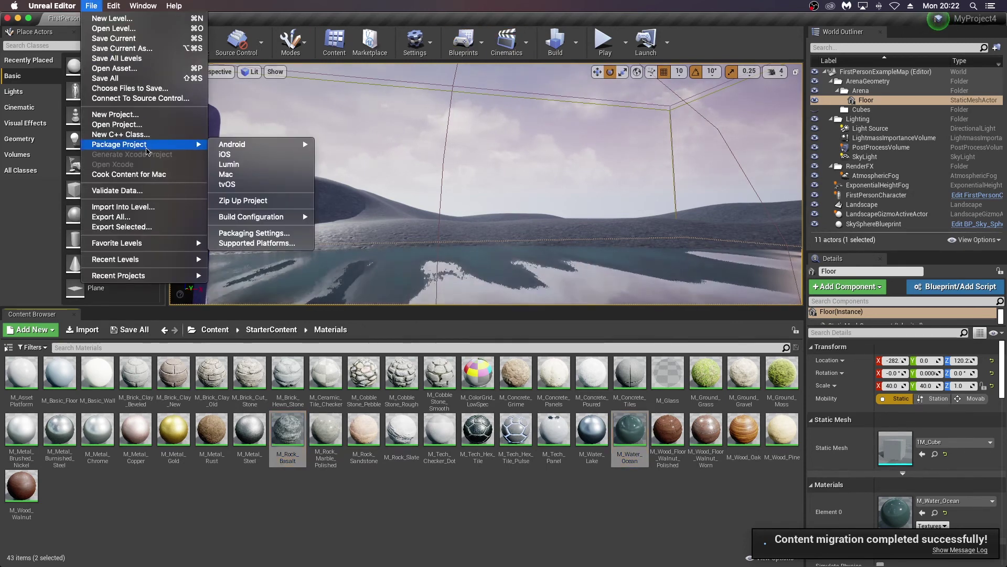
{"action": "mouse_move", "coordinate": [270, 222]}
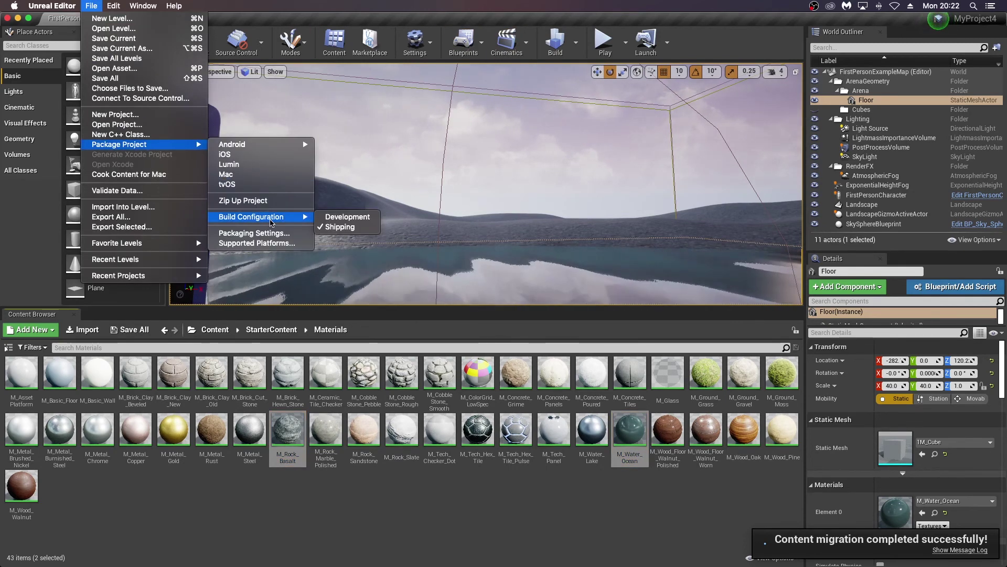
{"action": "left_click", "coordinate": [253, 233]}
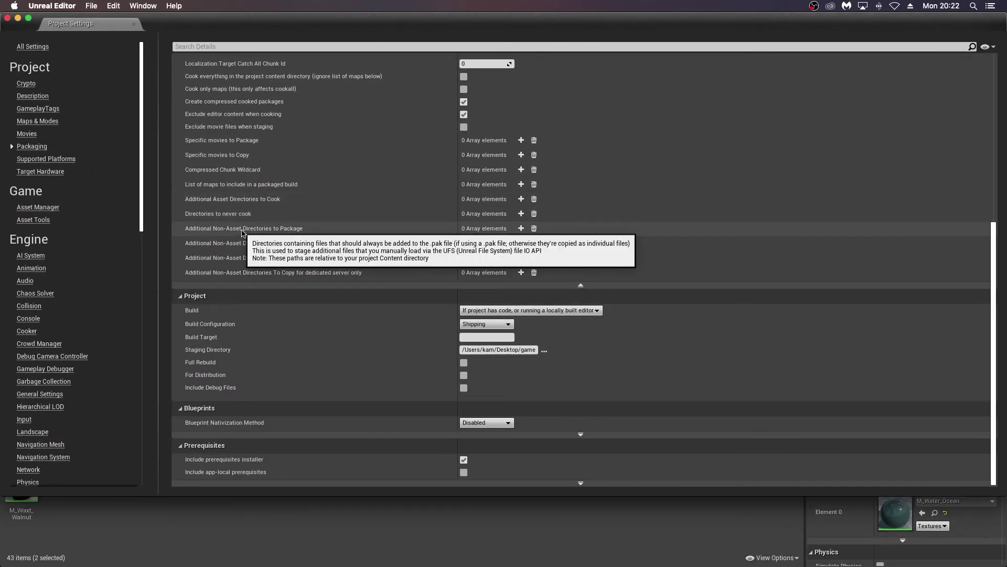
{"action": "left_click", "coordinate": [521, 199]}
{"action": "left_click", "coordinate": [501, 214]}
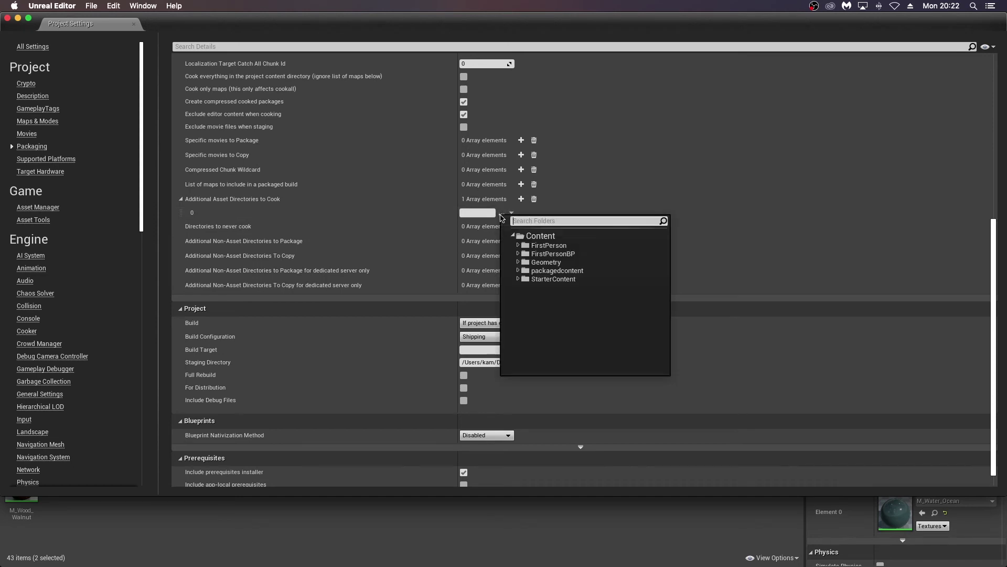
{"action": "left_click", "coordinate": [553, 270]}
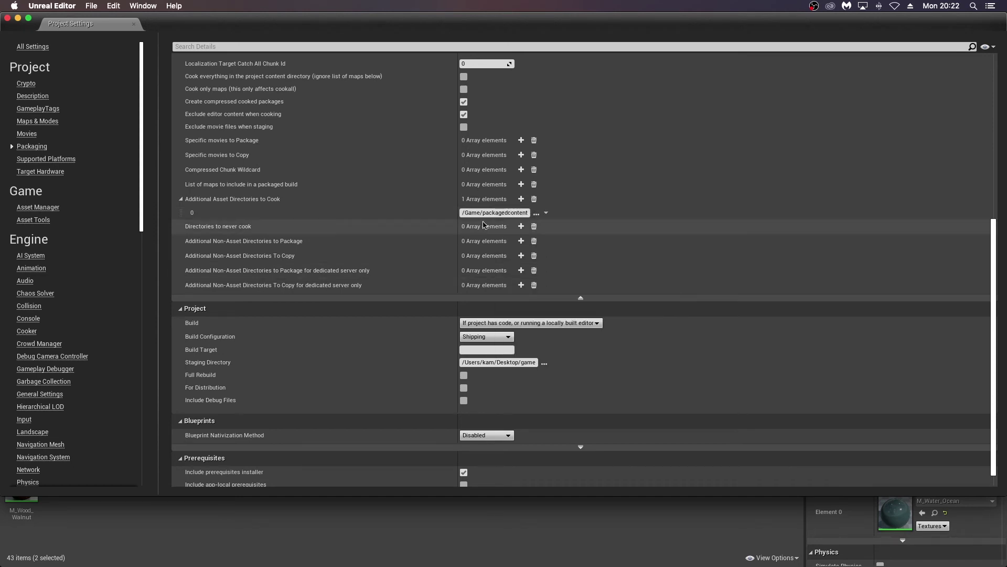
Delete the old MacNoEditor build from the game folder and package the project for Mac into that folder.
{"action": "left_click", "coordinate": [91, 5]}
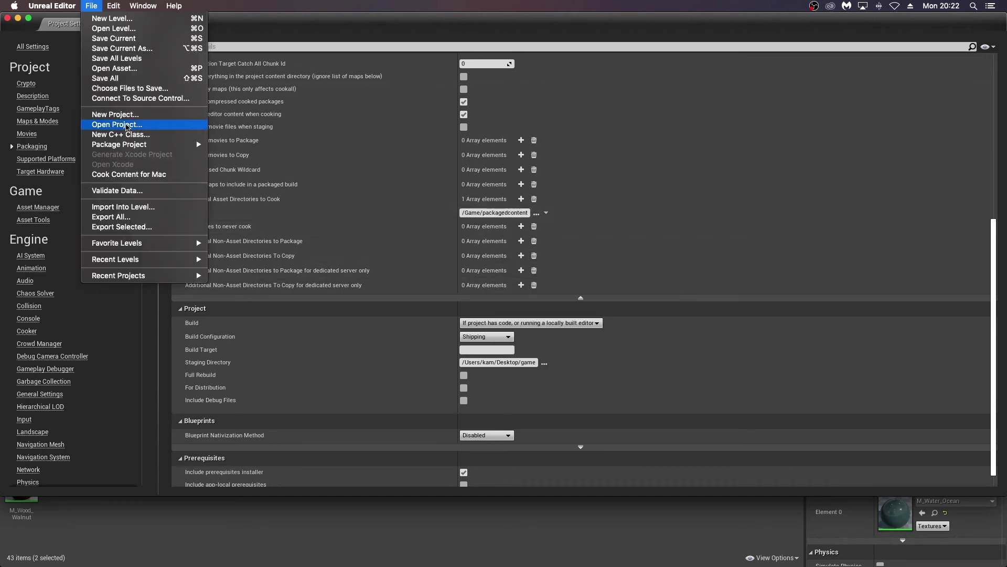
{"action": "mouse_move", "coordinate": [140, 148]}
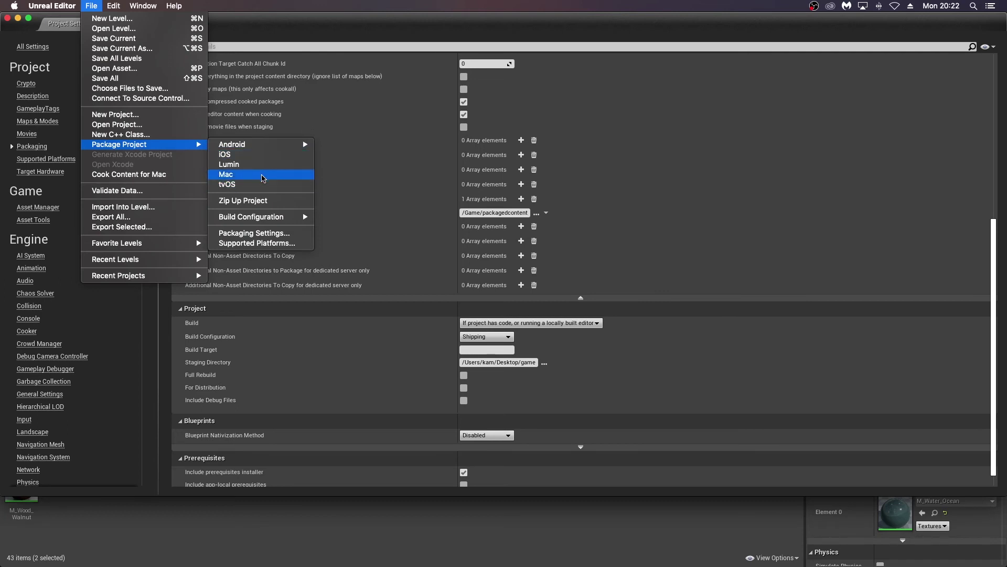
{"action": "left_click", "coordinate": [263, 178]}
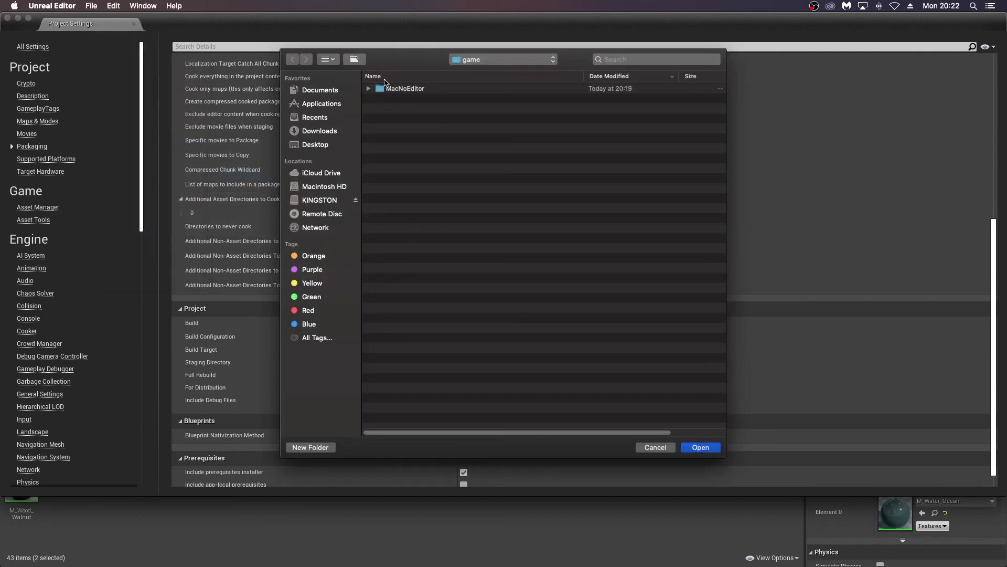
{"action": "left_click", "coordinate": [394, 91]}
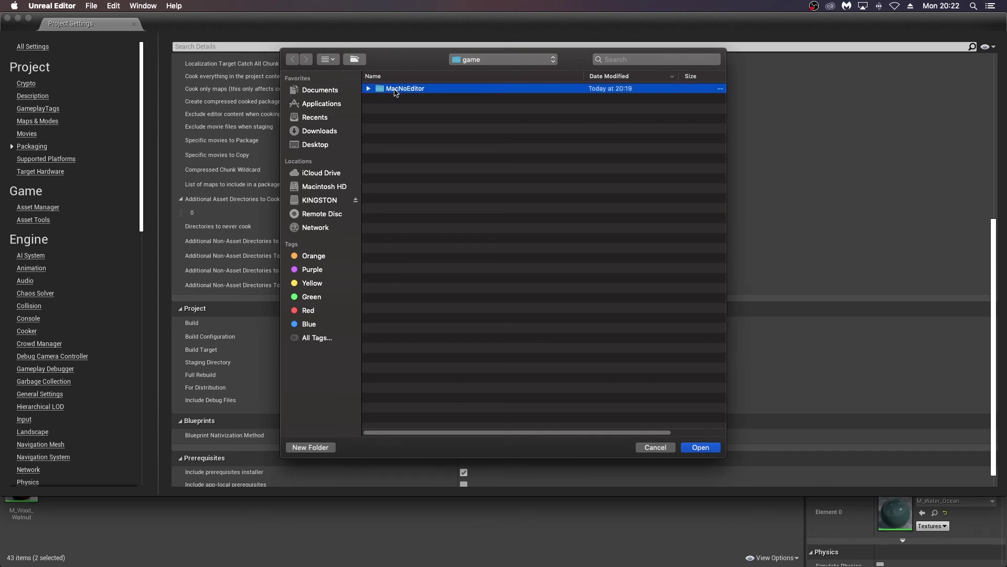
{"action": "double_click", "coordinate": [395, 90]}
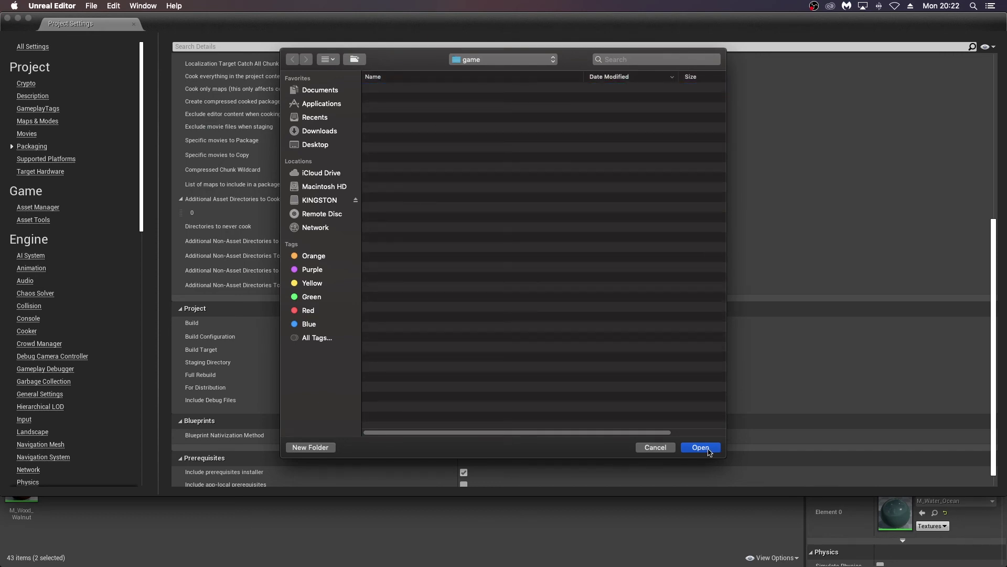
{"action": "left_click", "coordinate": [711, 449]}
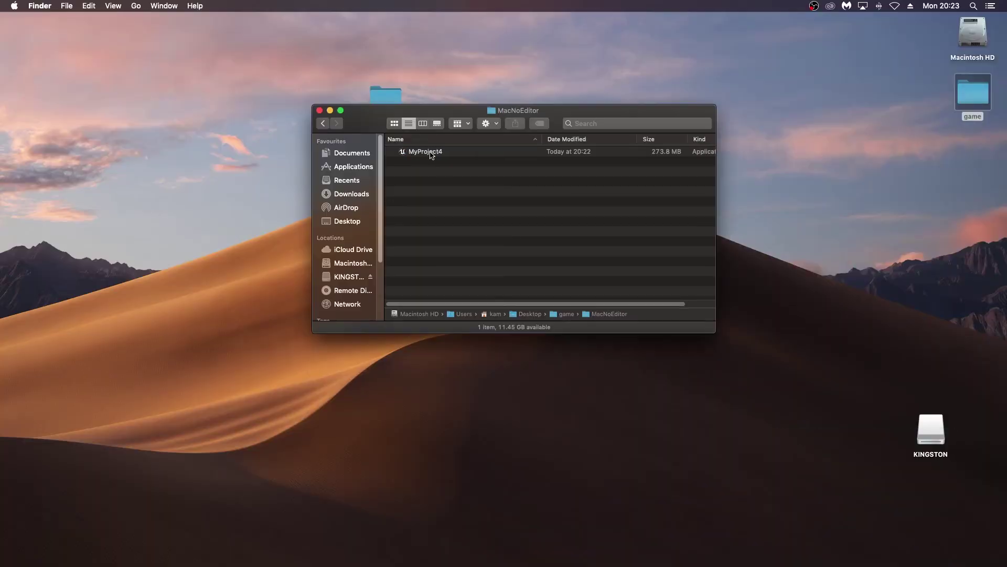
Check the file size of the packaged MyProject4 application in Finder and launch it.
{"action": "left_click", "coordinate": [525, 153]}
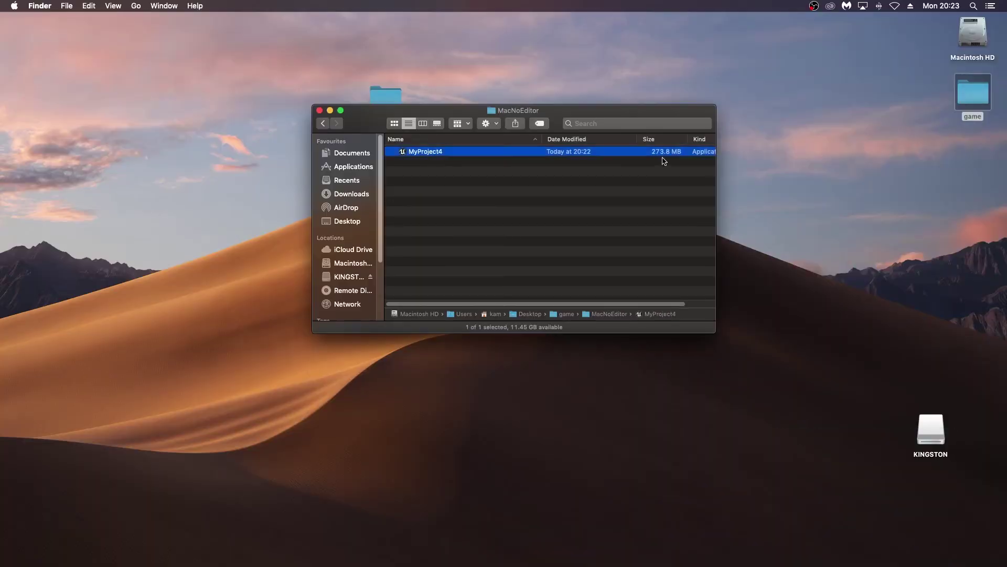
{"action": "double_click", "coordinate": [437, 152]}
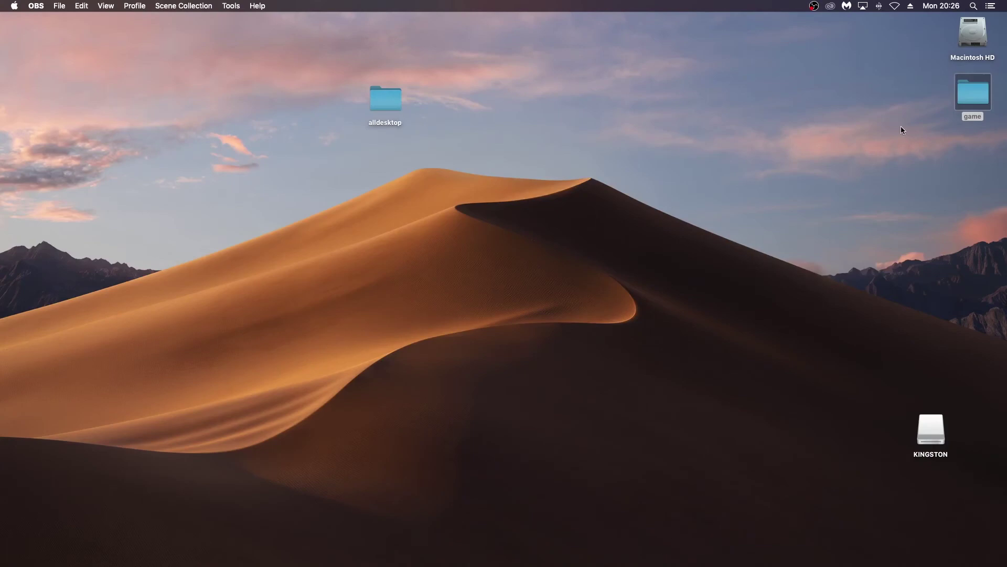
Open the MacNoEditor folder inside the desktop's game folder, and switch to Disk Utility.
{"action": "double_click", "coordinate": [973, 94]}
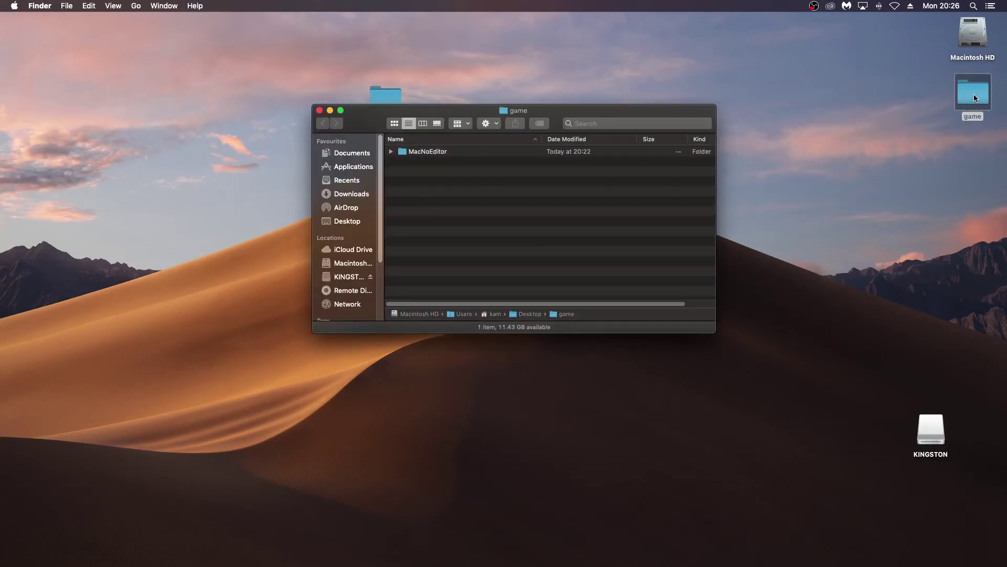
{"action": "double_click", "coordinate": [424, 152]}
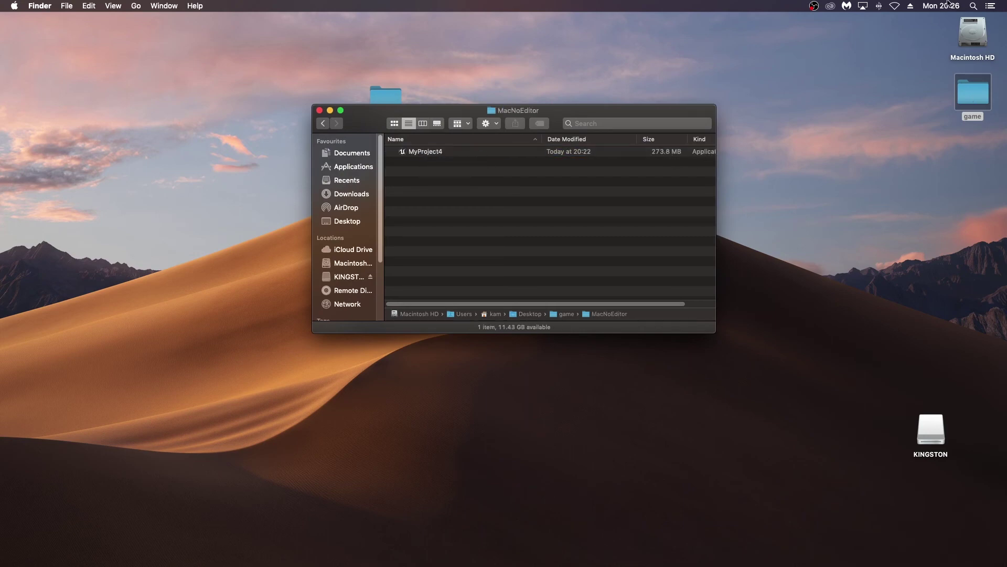
{"action": "left_click", "coordinate": [973, 7]}
{"action": "type", "text": "d"}
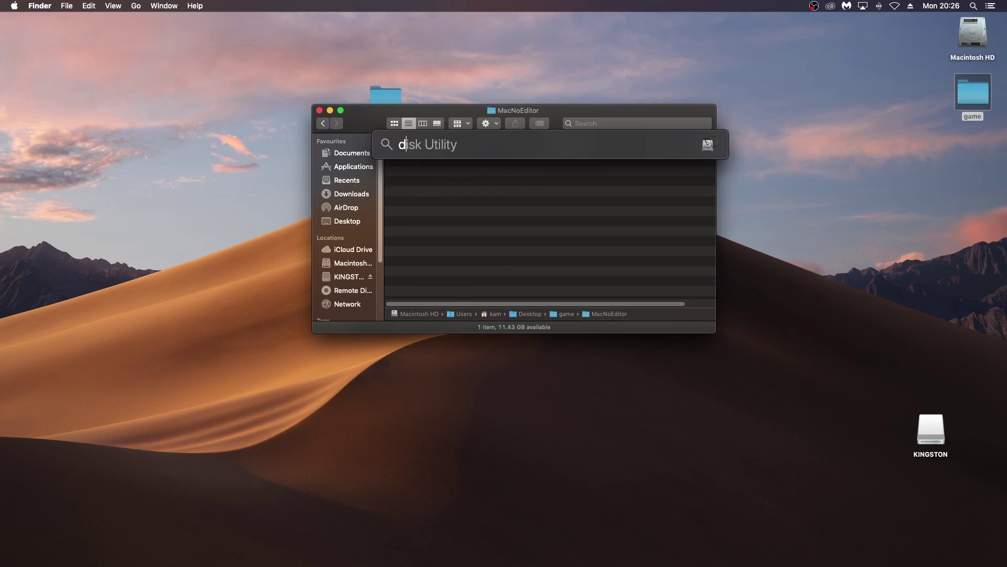
{"action": "type", "text": "isk u"}
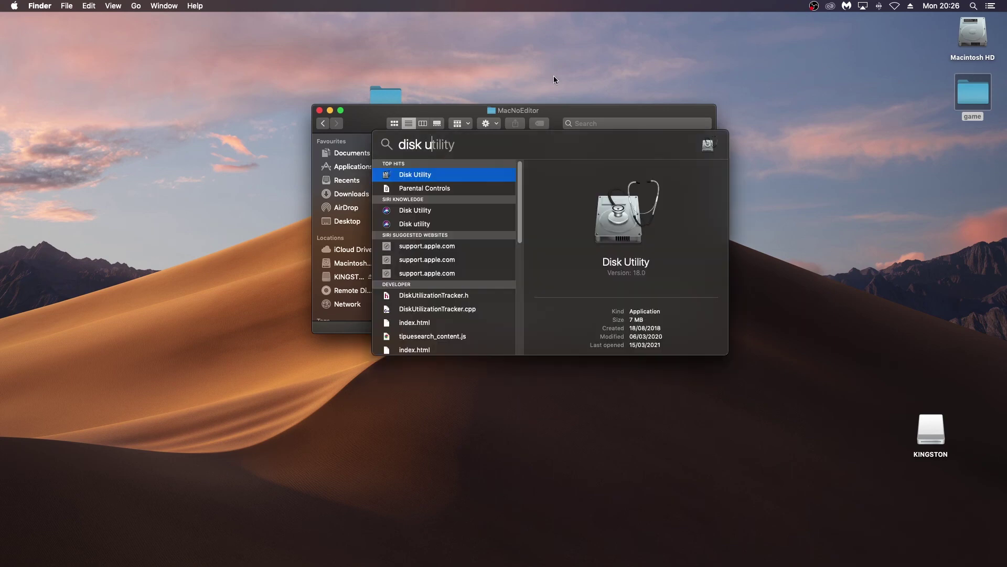
{"action": "left_click", "coordinate": [449, 174]}
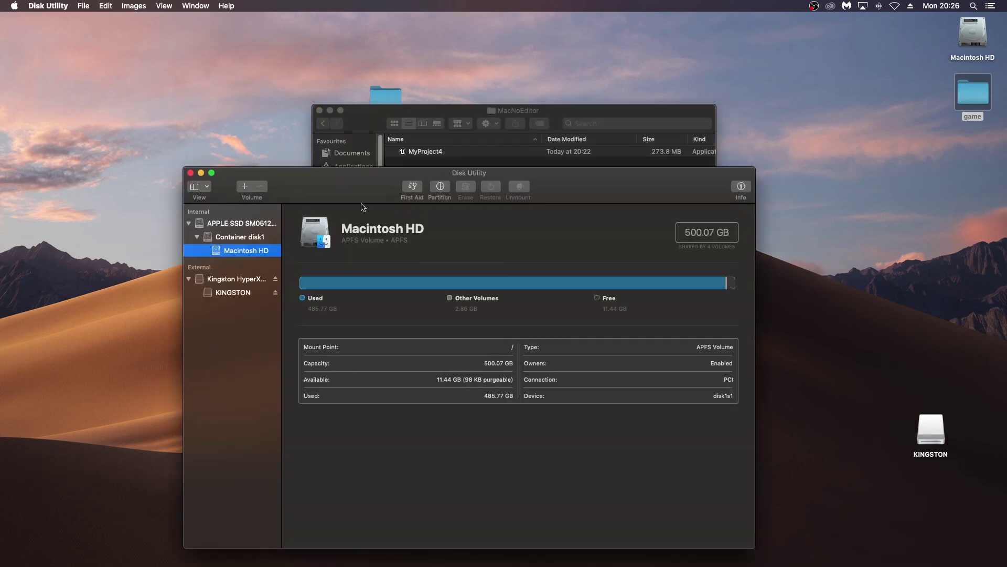
Start a new disk image from the MacNoEditor folder inside the desktop's game folder.
{"action": "left_click_drag", "start_coordinate": [351, 189], "coordinate": [297, 171]}
{"action": "left_click", "coordinate": [84, 6]}
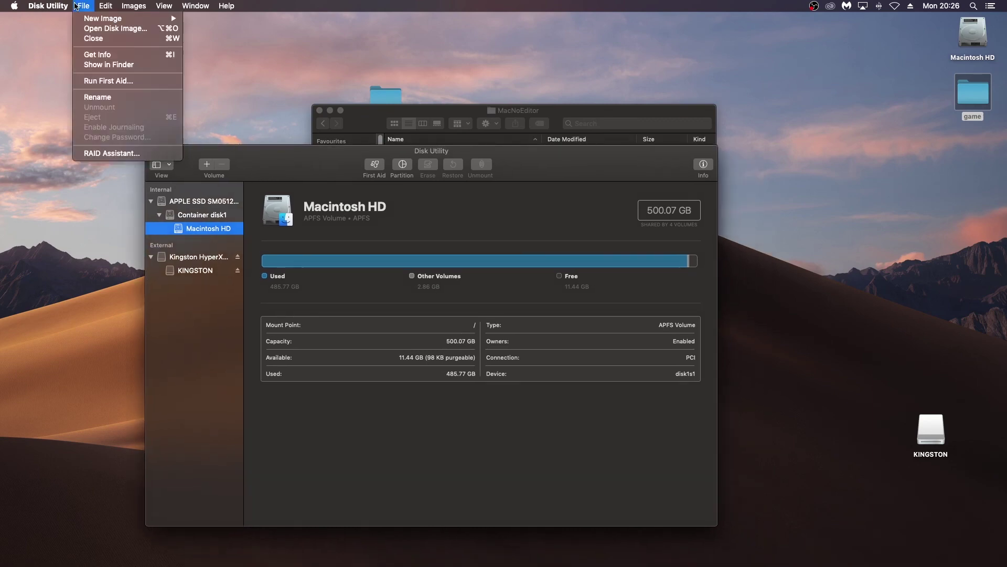
{"action": "mouse_move", "coordinate": [152, 18]}
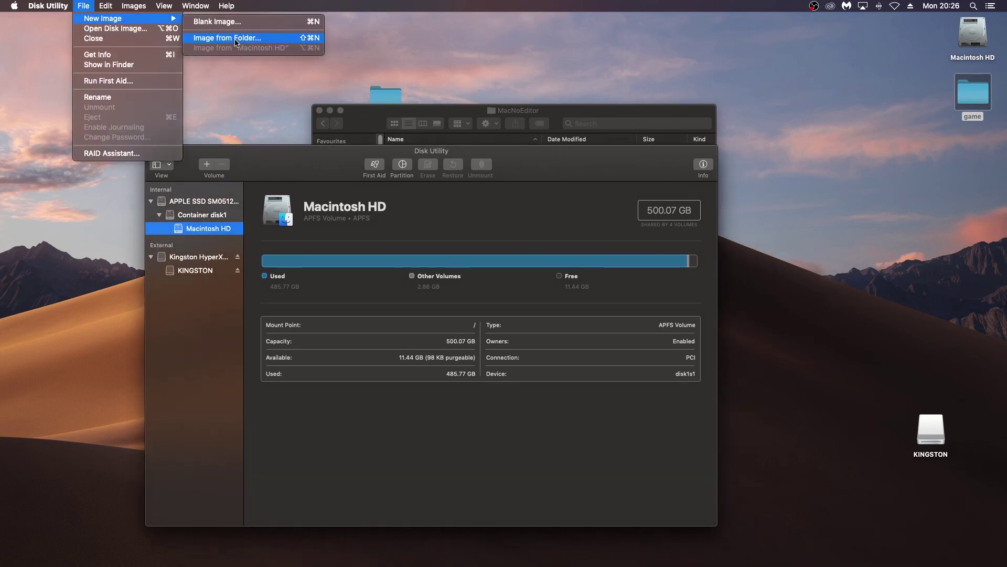
{"action": "left_click", "coordinate": [234, 38]}
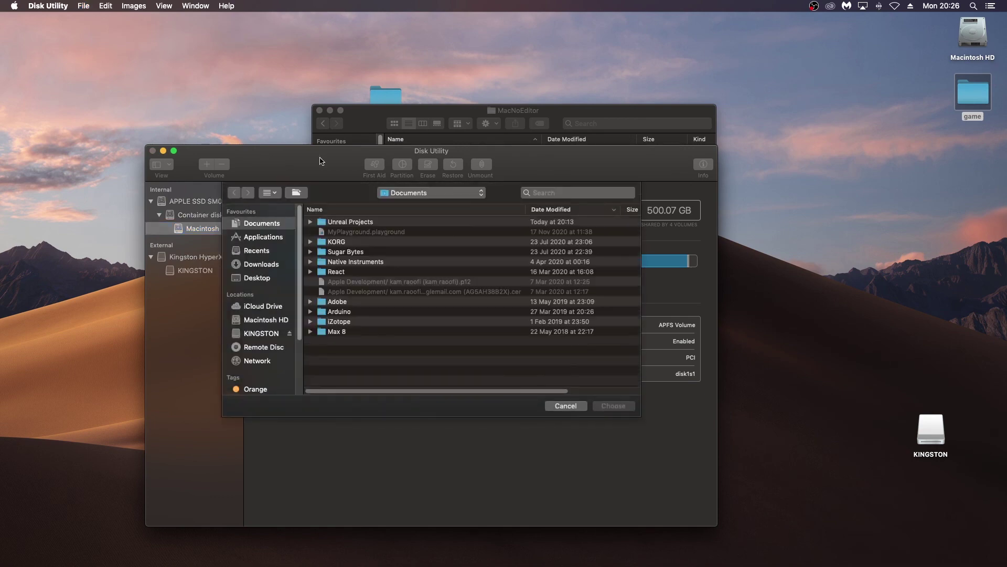
{"action": "left_click", "coordinate": [261, 252]}
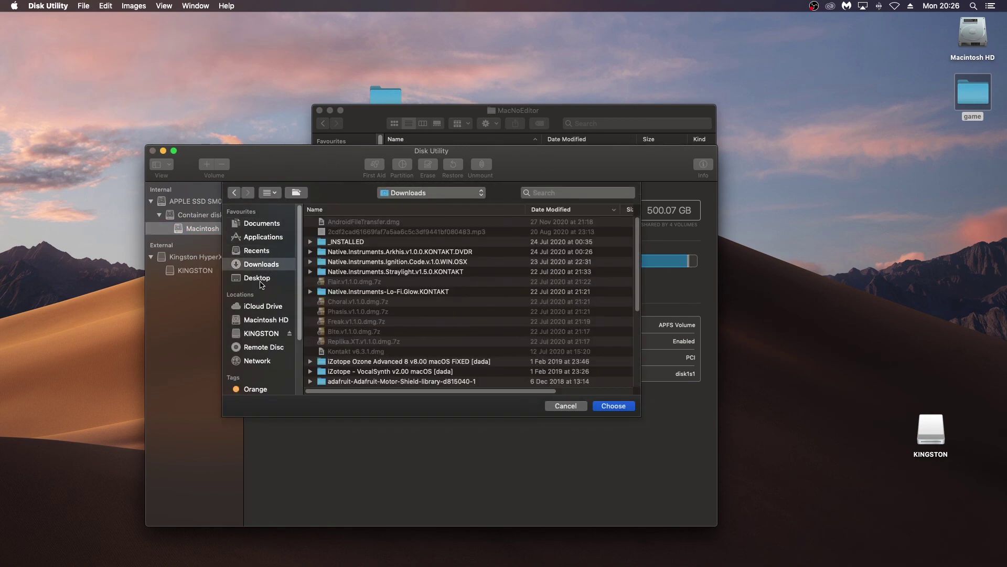
{"action": "left_click", "coordinate": [262, 281]}
{"action": "key", "text": "g"}
{"action": "key", "text": "super+Down"}
{"action": "key", "text": "Down"}
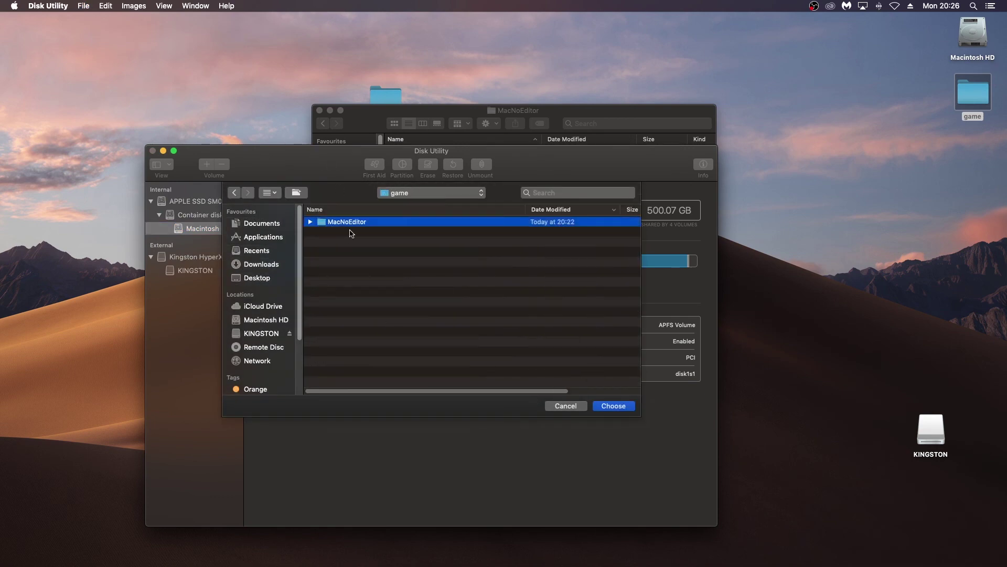
{"action": "left_click", "coordinate": [606, 411]}
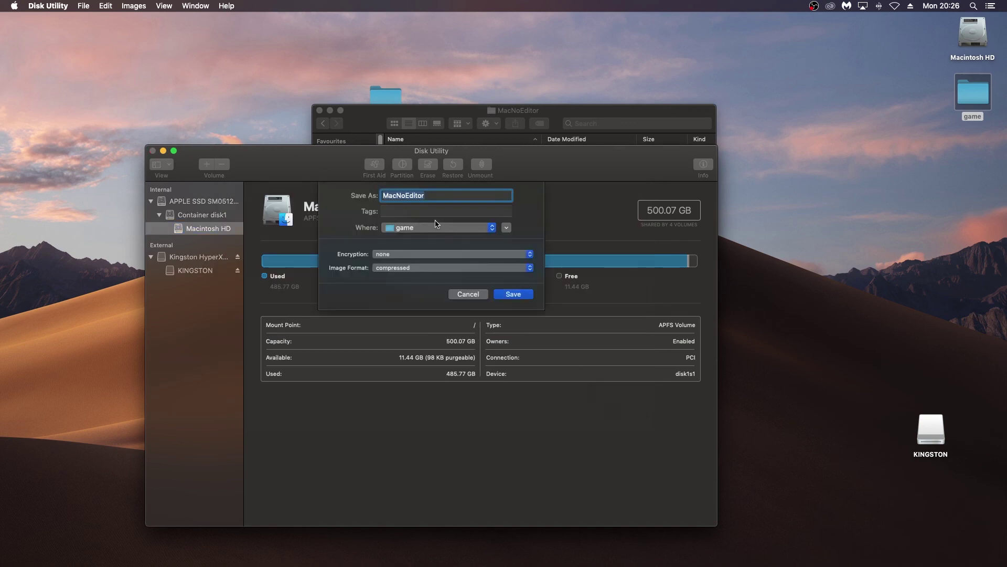
Save the disk image as My game in the game folder, with no encryption and compressed format.
{"action": "type", "text": "My game"}
{"action": "key", "text": "Return"}
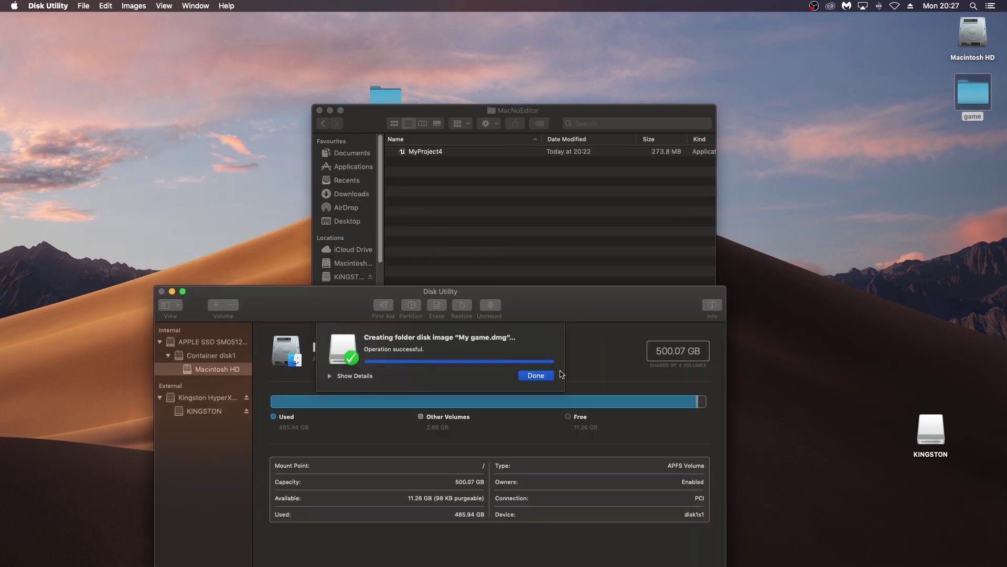
{"action": "left_click", "coordinate": [536, 375]}
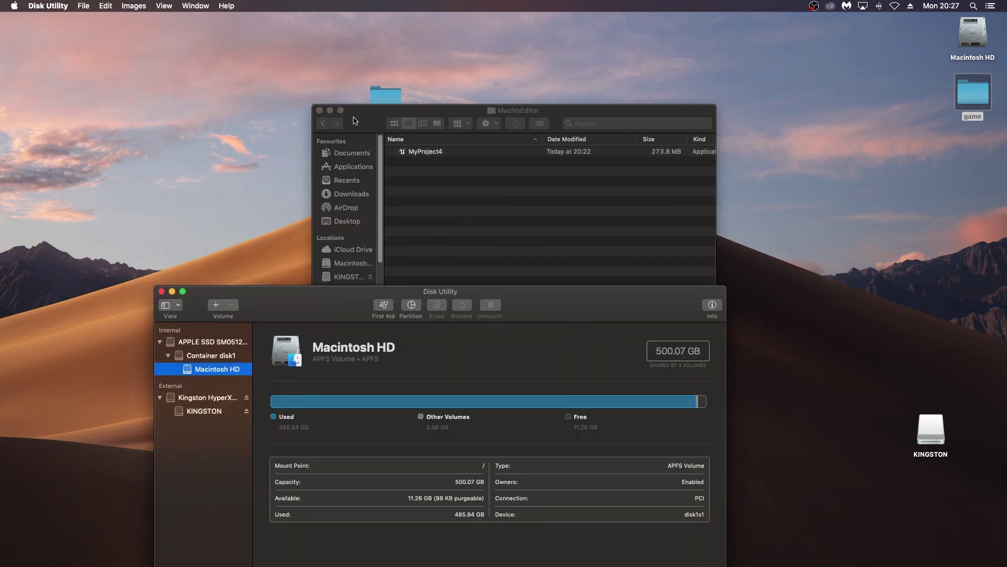
Move My game.dmg out of the game folder onto the desktop.
{"action": "left_click", "coordinate": [323, 123]}
{"action": "left_click", "coordinate": [454, 162]}
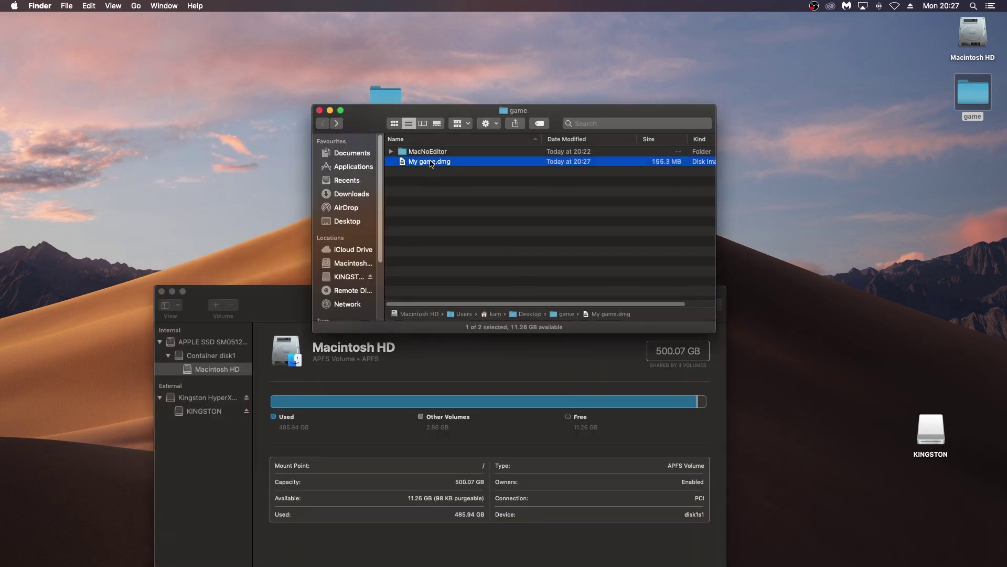
{"action": "left_click_drag", "start_coordinate": [454, 163], "coordinate": [146, 135]}
Mount My game.dmg, launch MyProject4 from it, and fire a test shot in the game.
{"action": "double_click", "coordinate": [111, 123]}
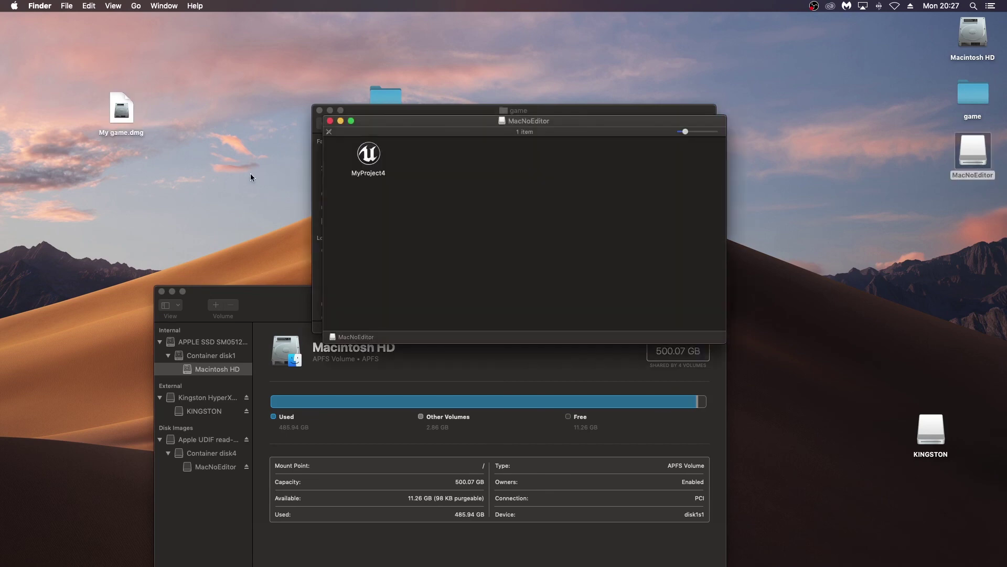
{"action": "double_click", "coordinate": [368, 155]}
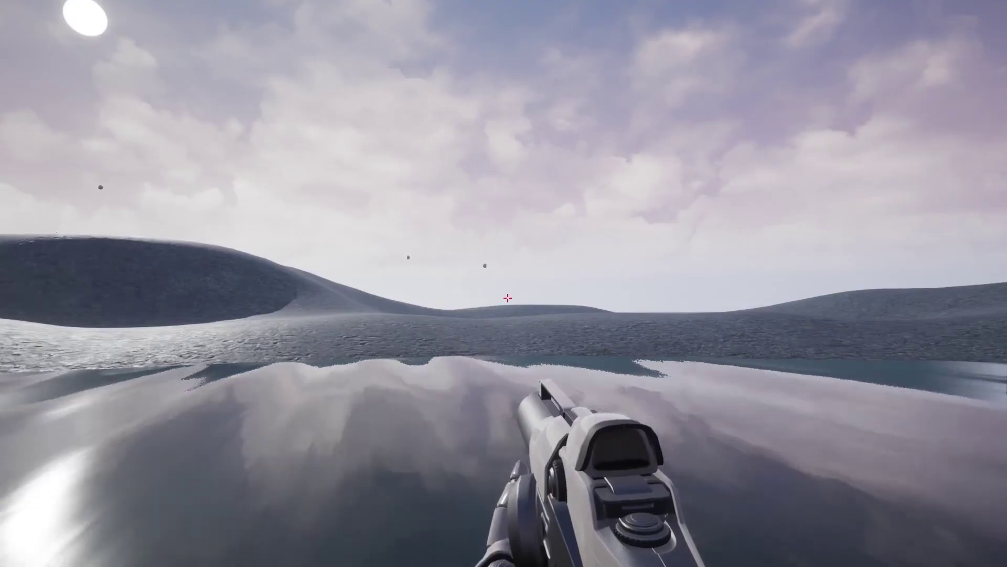
{"action": "left_click", "coordinate": [504, 283]}
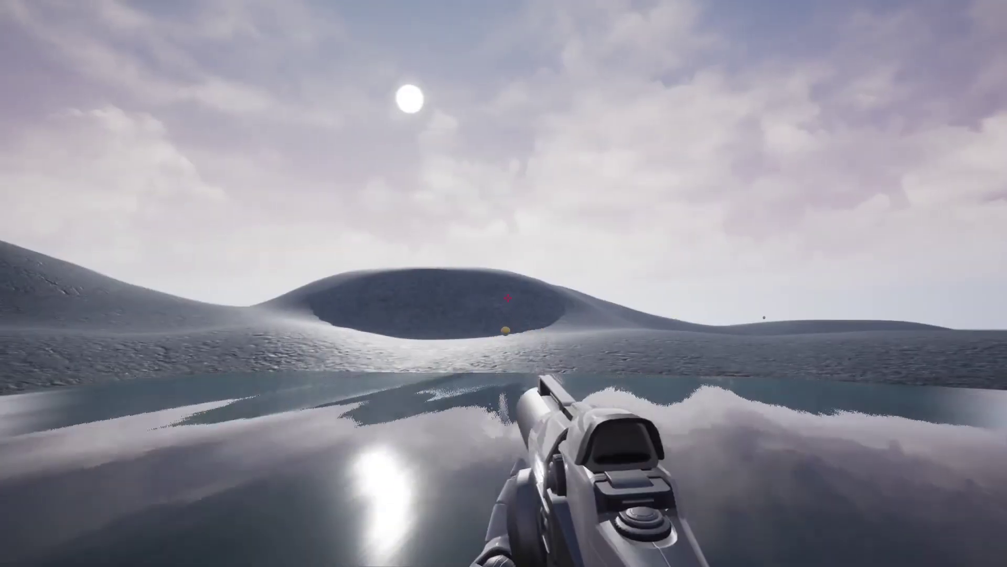